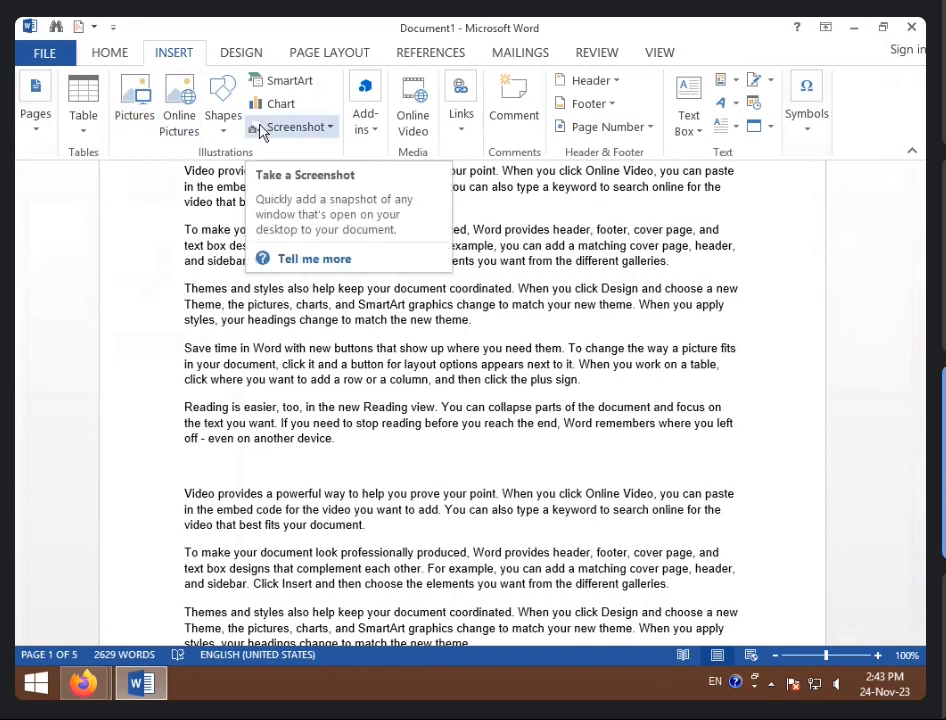
left_click(107, 55)
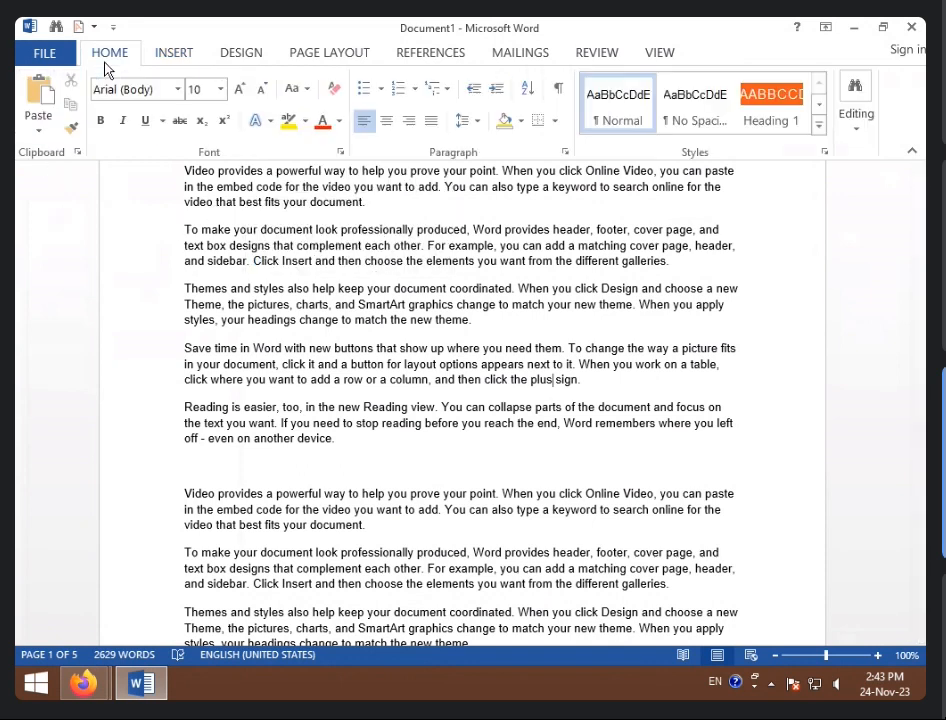
left_click(163, 56)
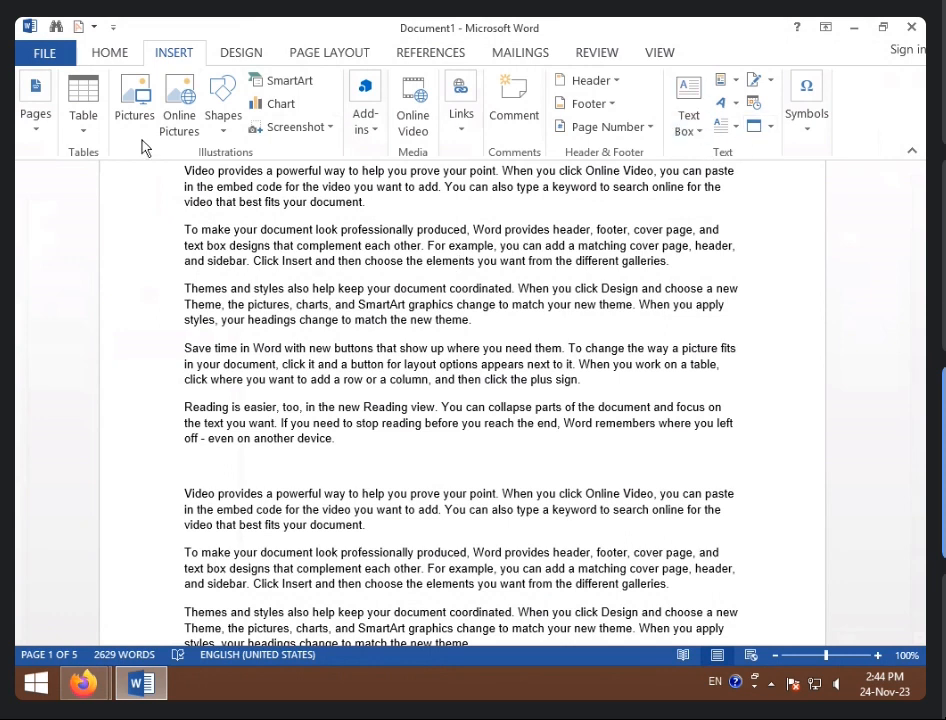
left_click(34, 133)
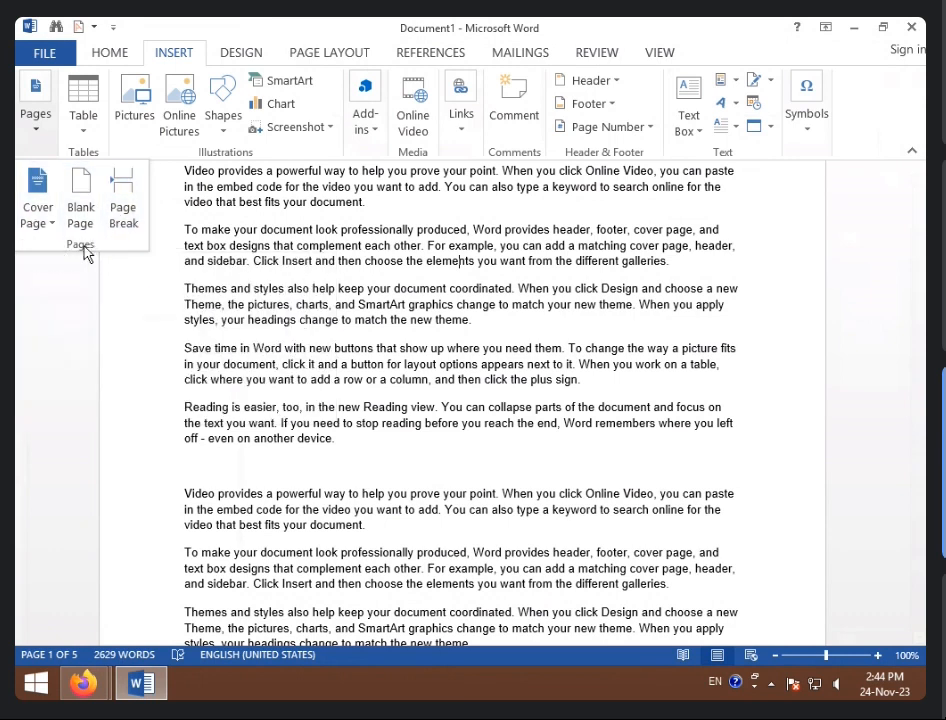
left_click(178, 170)
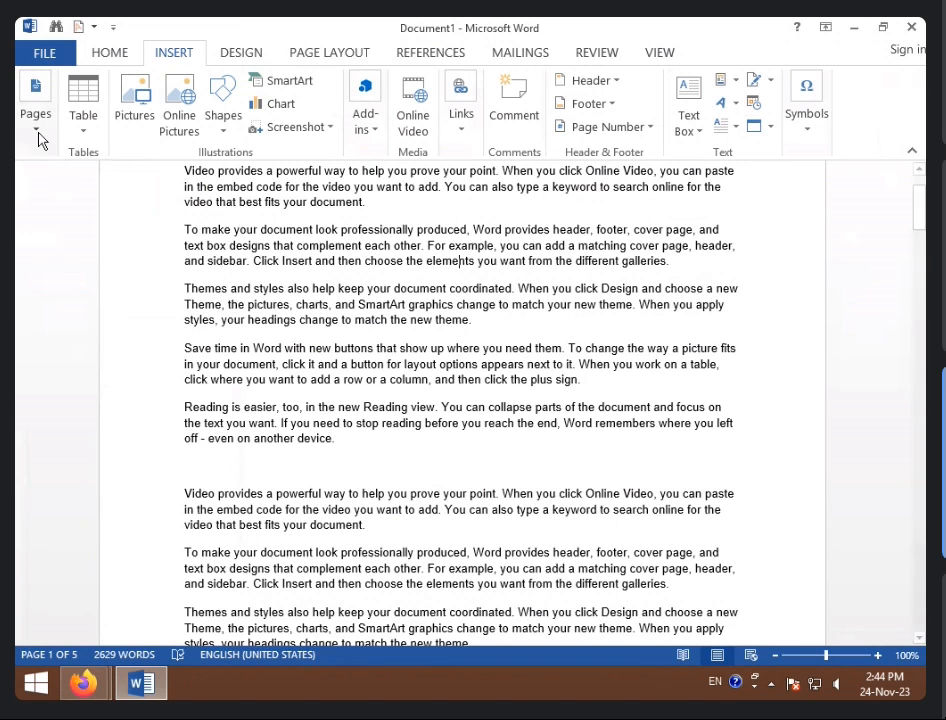
left_click(100, 50)
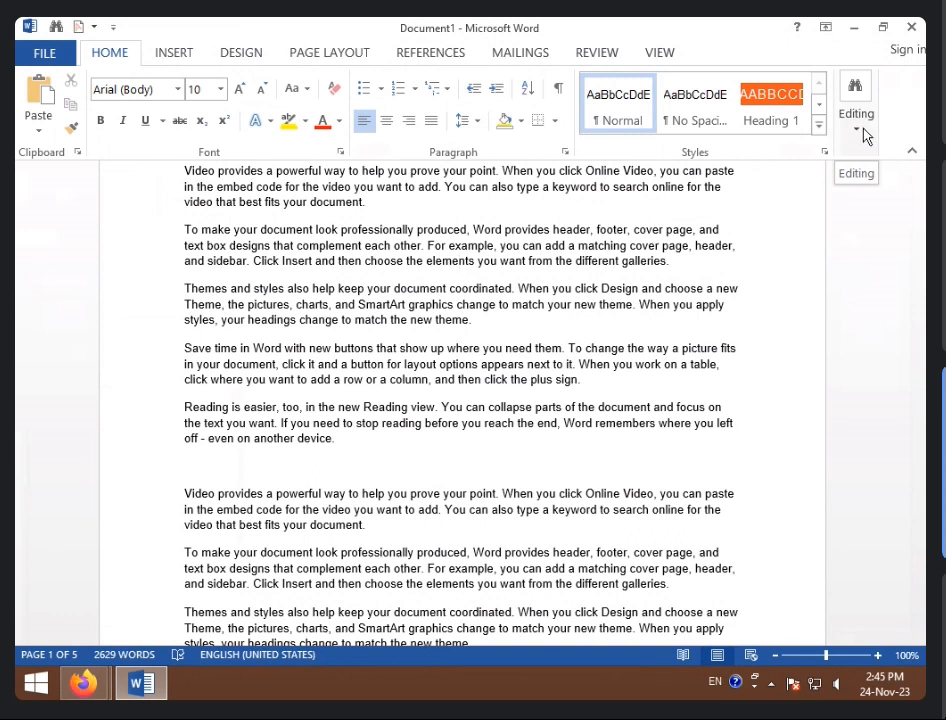
left_click(160, 56)
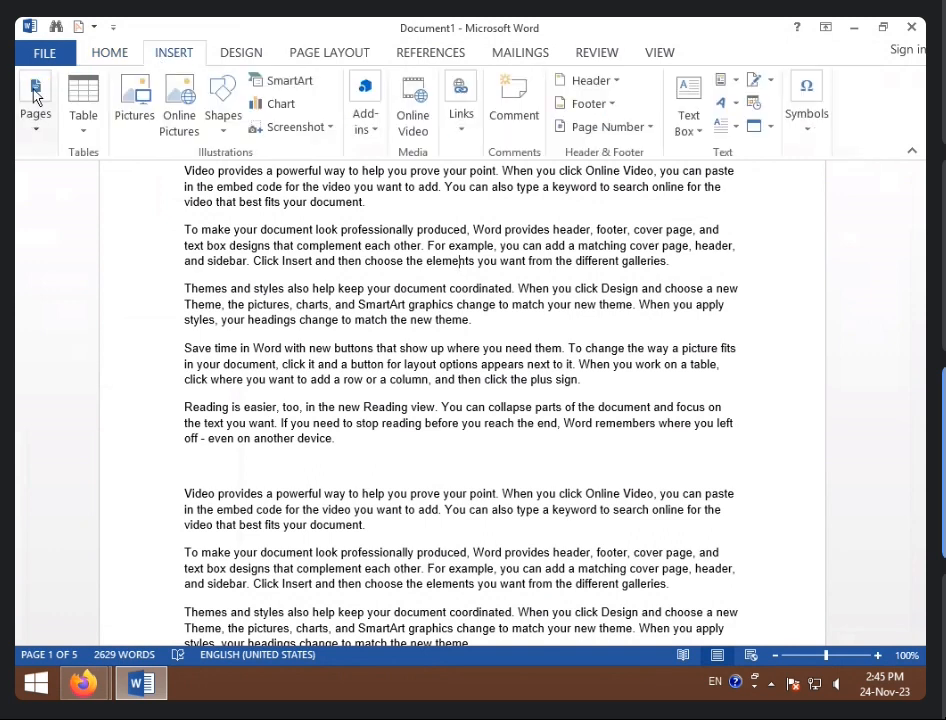
- Look through the built-in cover page designs available for the document, then close the gallery without choosing one
left_click(37, 132)
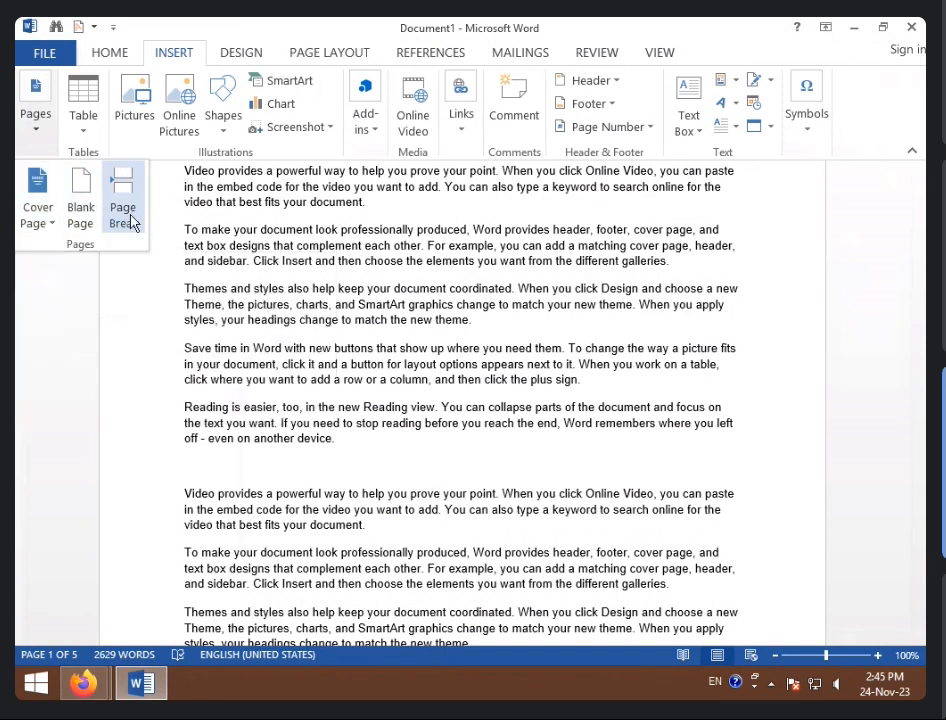
left_click(53, 225)
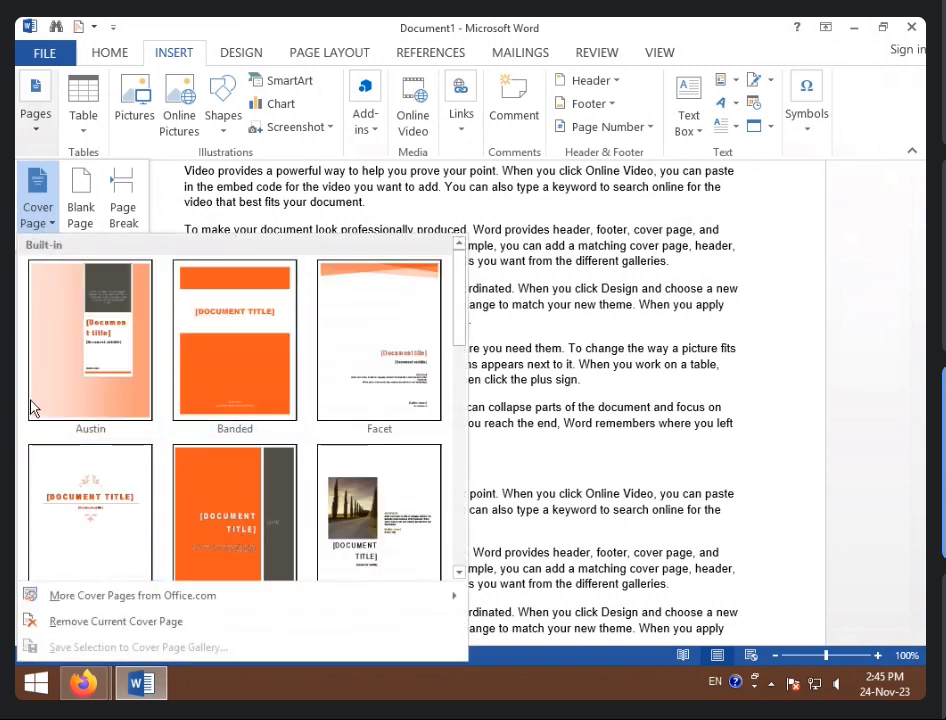
scroll(142, 491, "down", 3)
scroll(142, 495, "down", 3)
scroll(142, 507, "up", 8)
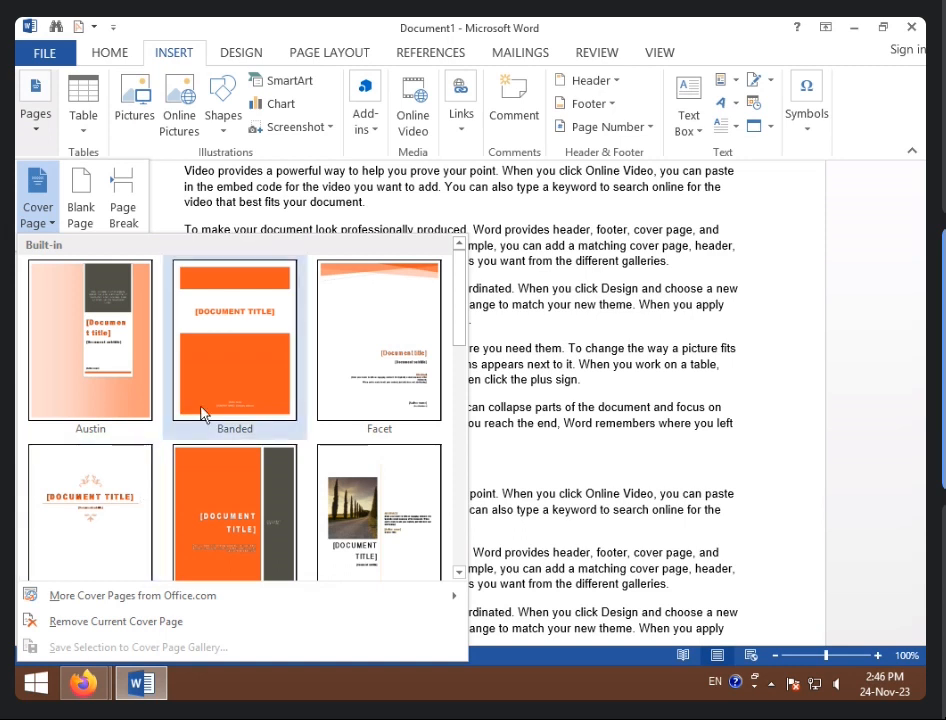
scroll(200, 414, "down", 5)
scroll(143, 527, "up", 5)
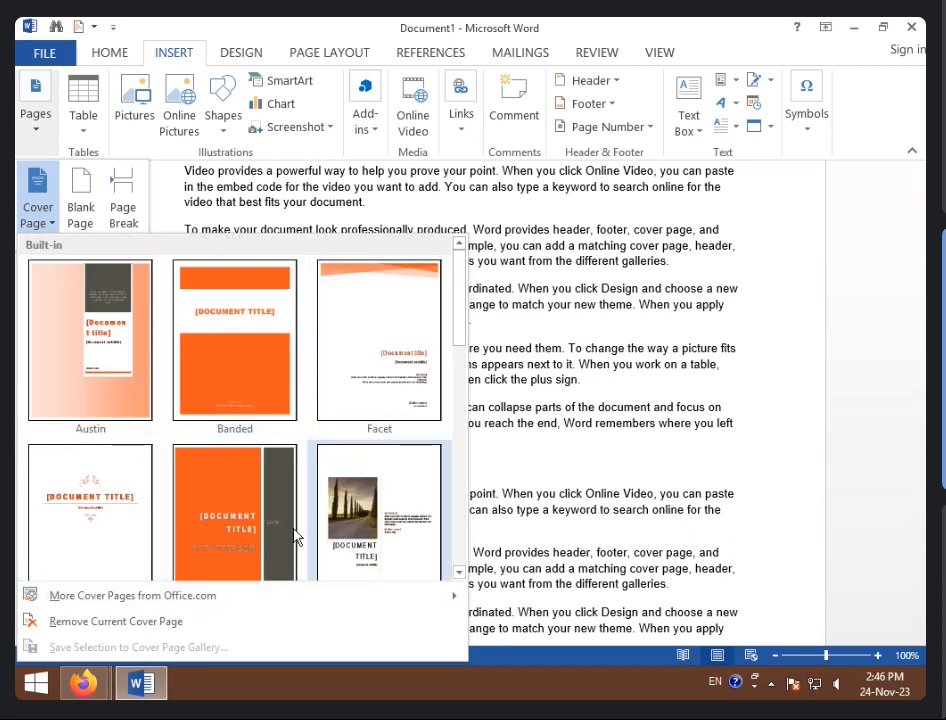
scroll(50, 530, "down", 5)
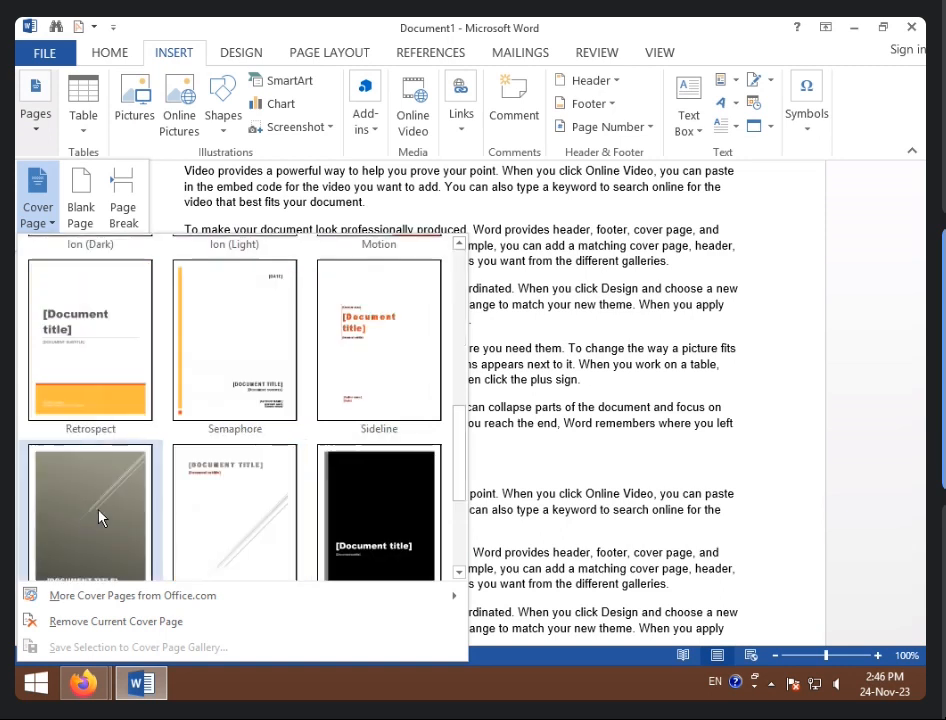
left_click(571, 413)
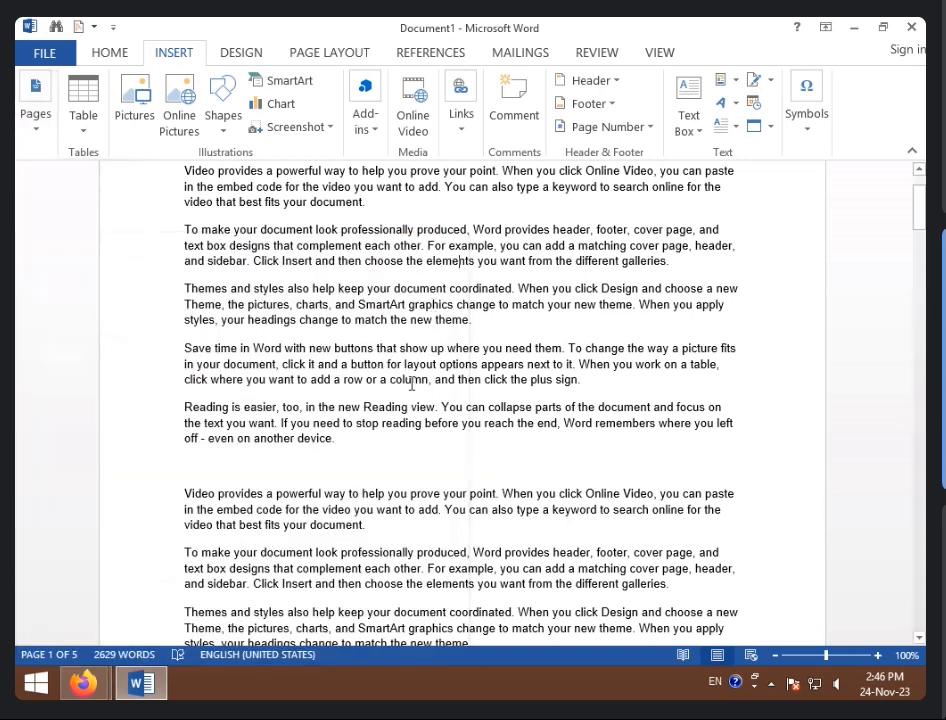
scroll(406, 394, "up", 2)
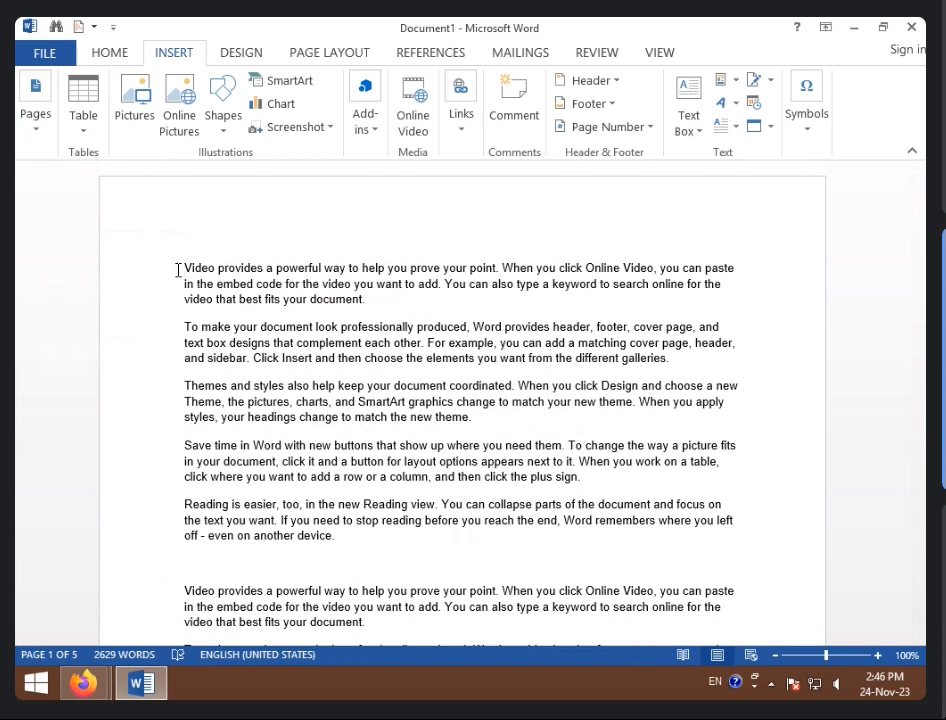
left_click(31, 137)
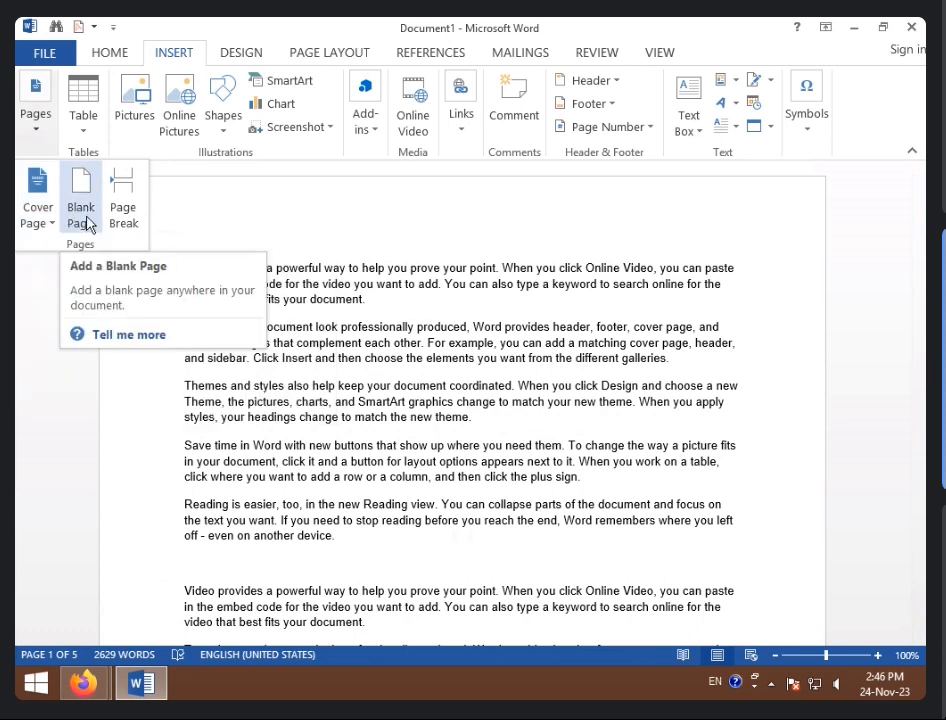
left_click(185, 268)
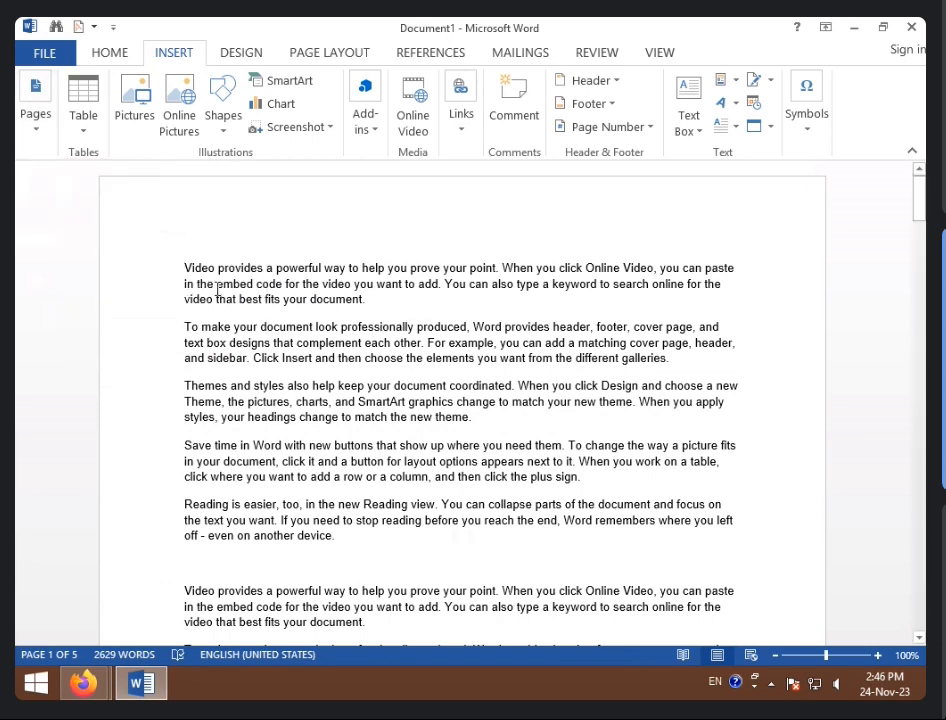
- Select the document's entire text and delete it to leave an empty page
scroll(362, 520, "down", 6)
scroll(362, 531, "up", 6)
key("ctrl+a")
key("ctrl+c")
key("Delete")
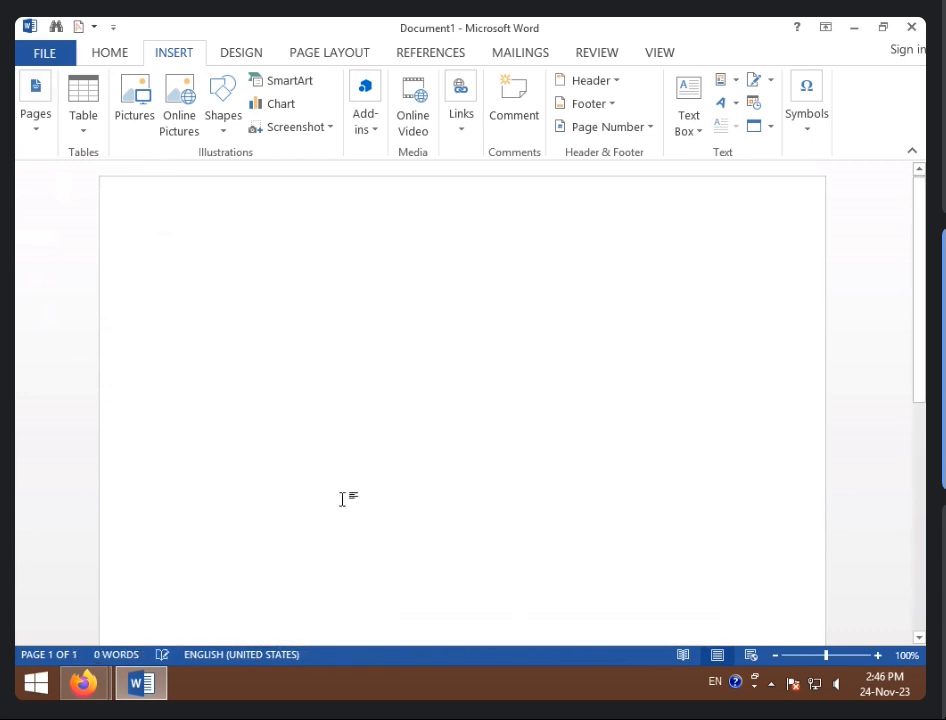
- Paste the five-paragraph sample text from the clipboard into the empty document twice, one copy below the other
scroll(270, 420, "down", 5)
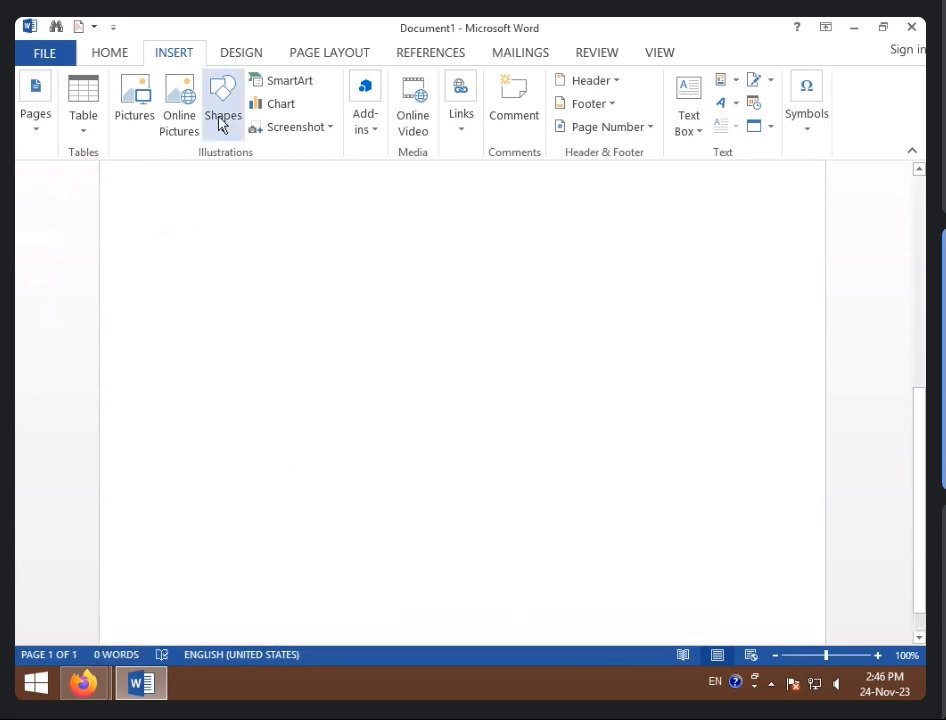
scroll(129, 289, "up", 5)
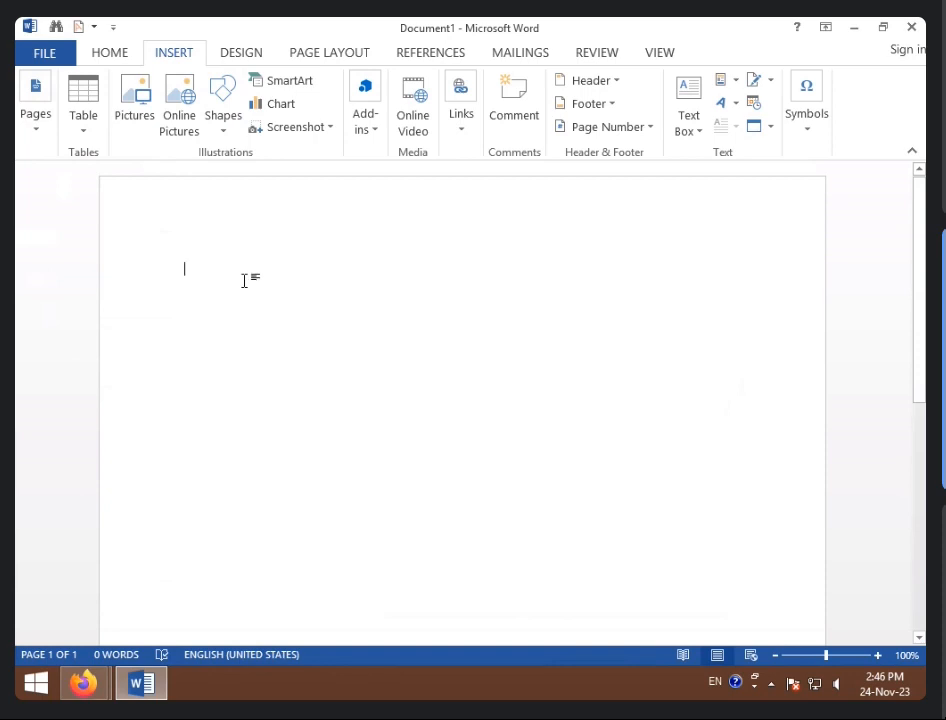
key("ctrl+v")
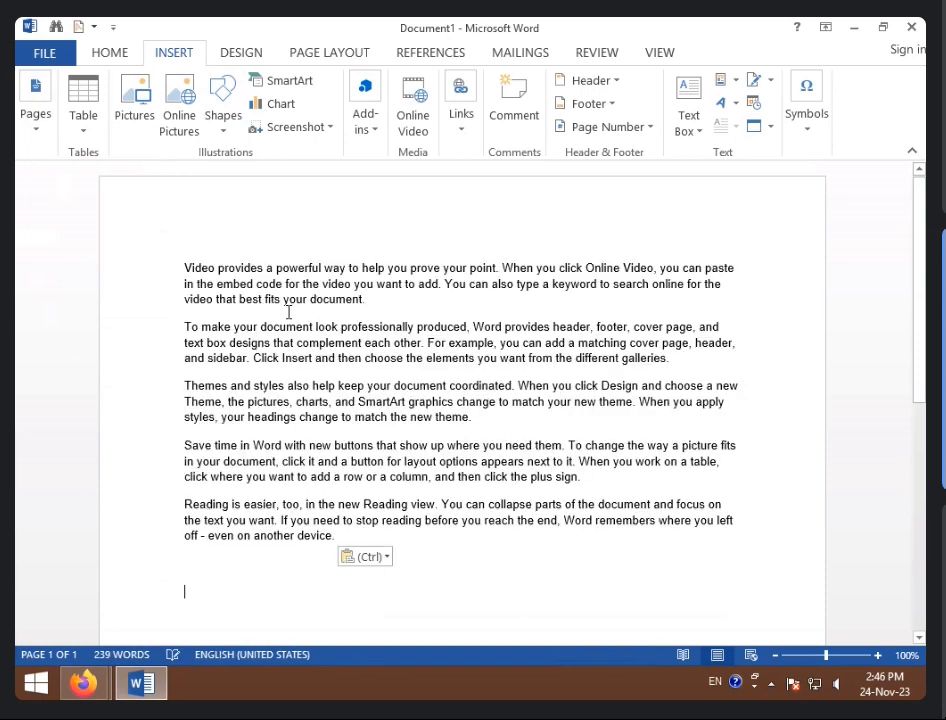
scroll(290, 320, "down", 5)
key("ctrl+v")
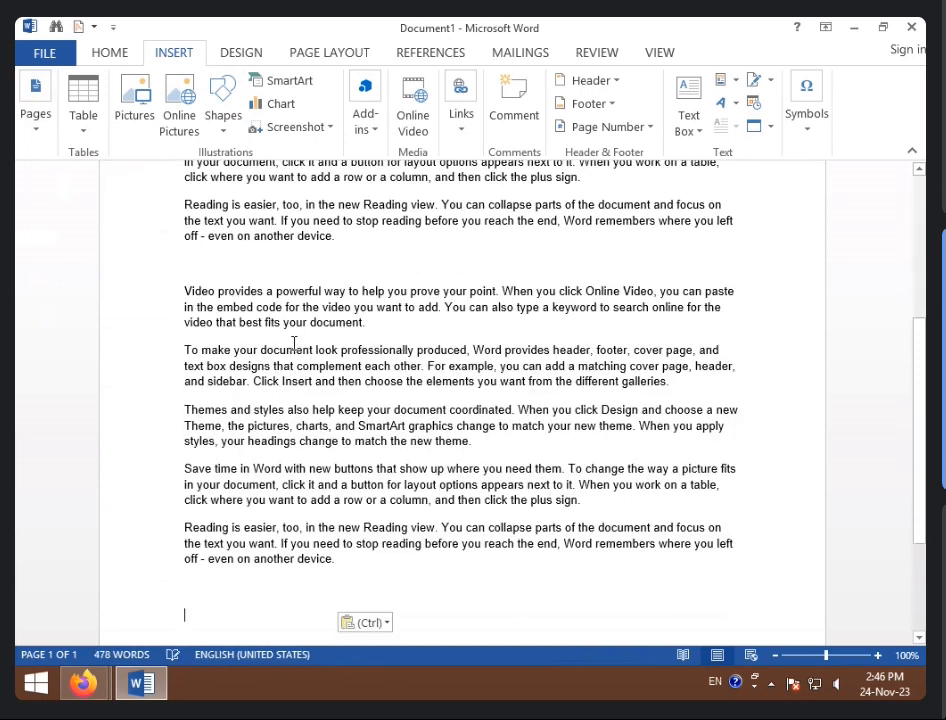
scroll(302, 465, "down", 3)
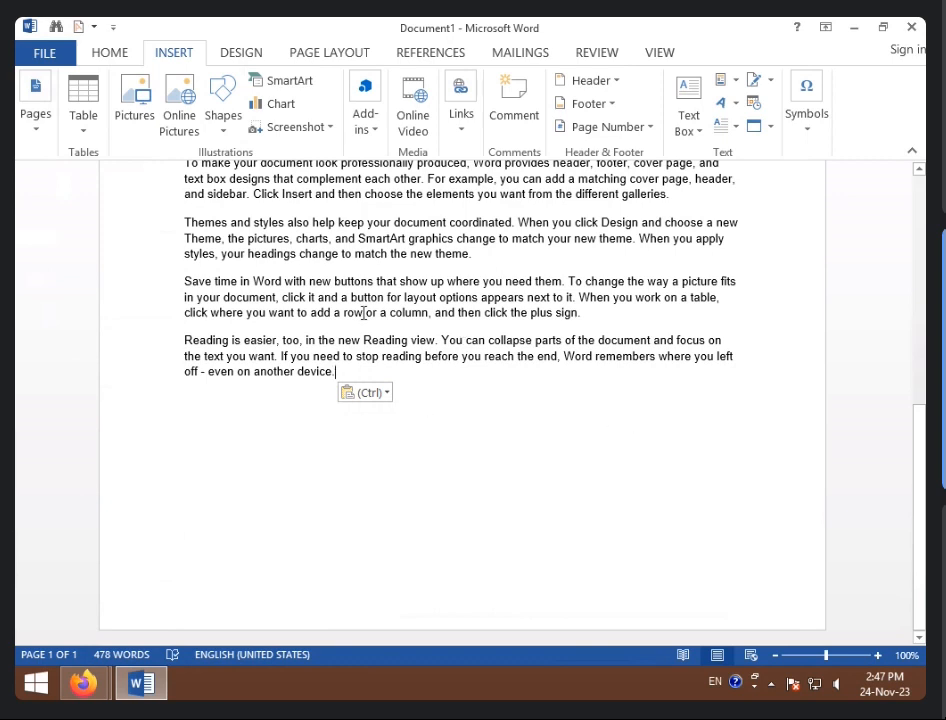
- Insert a blank page after the last paragraph of the pasted text
left_click(50, 136)
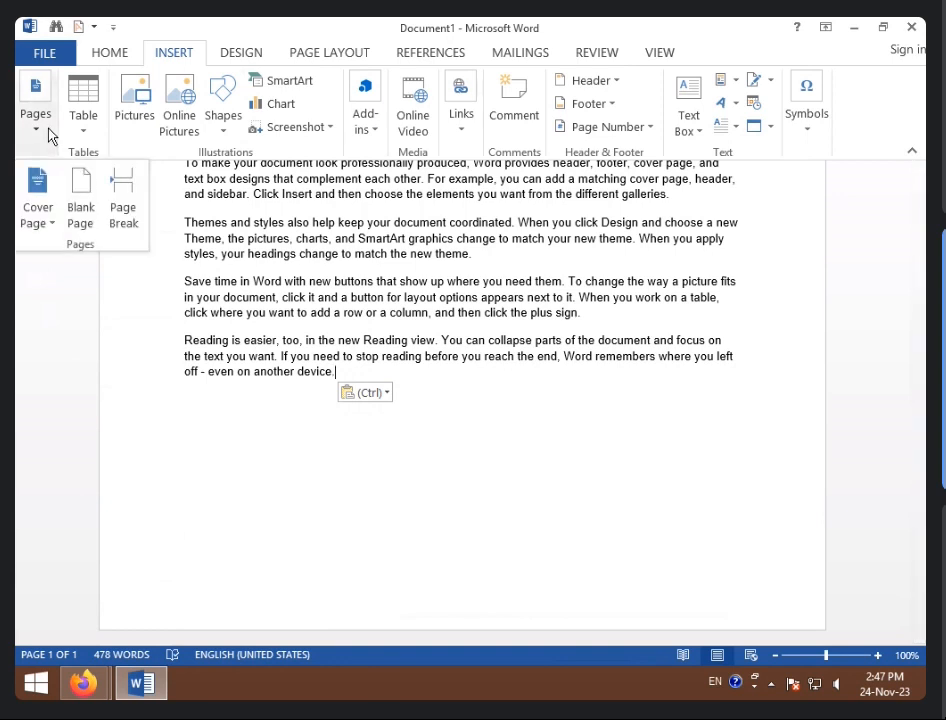
left_click(91, 212)
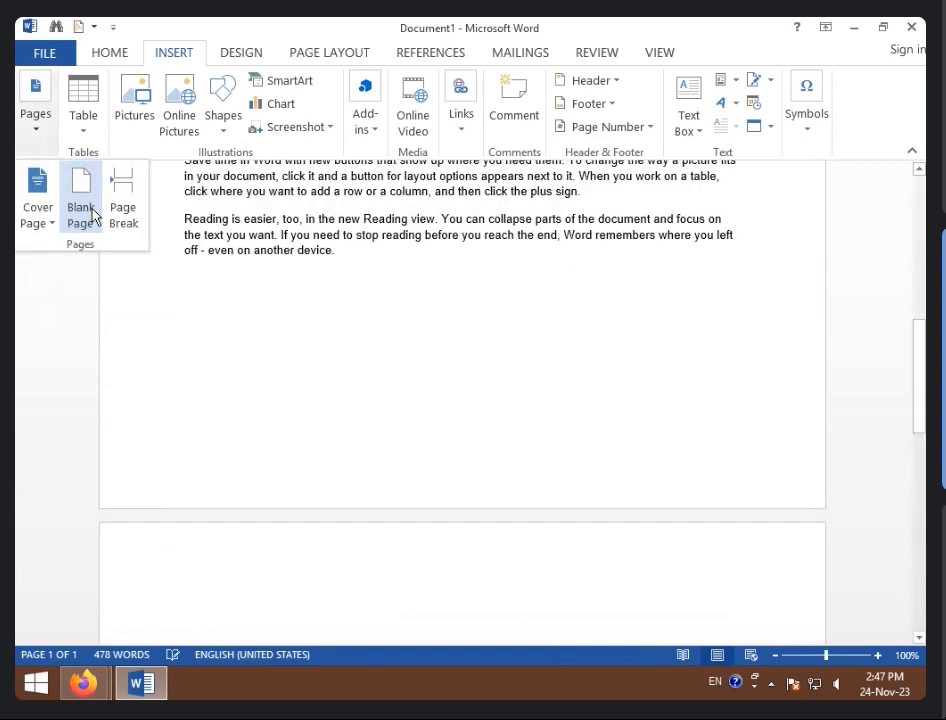
left_click(256, 600)
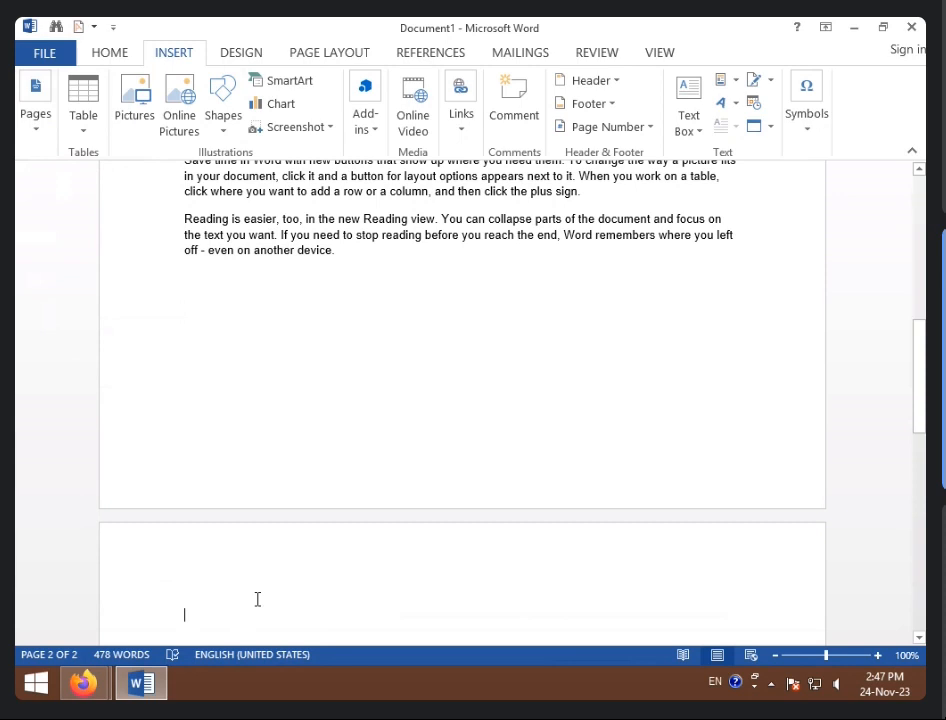
scroll(256, 615, "down", 5)
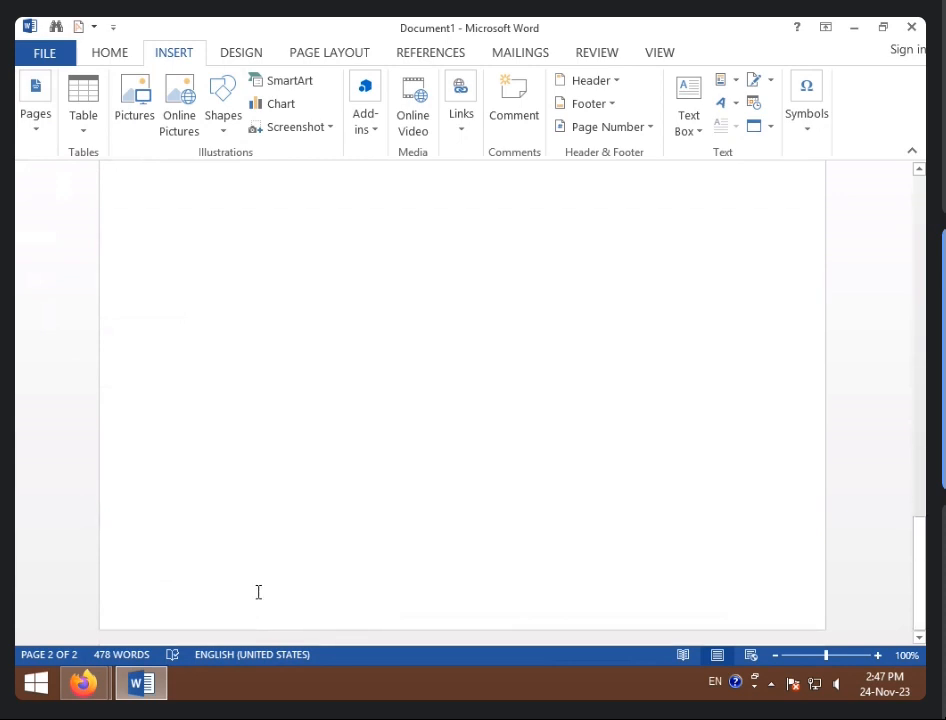
scroll(258, 592, "up", 15)
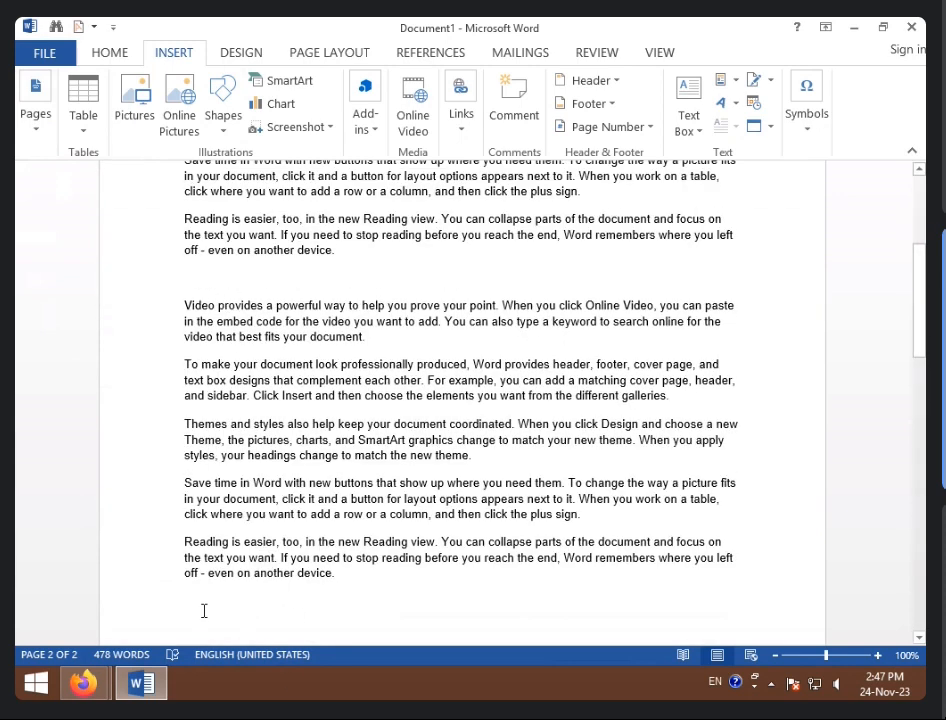
scroll(238, 611, "down", 10)
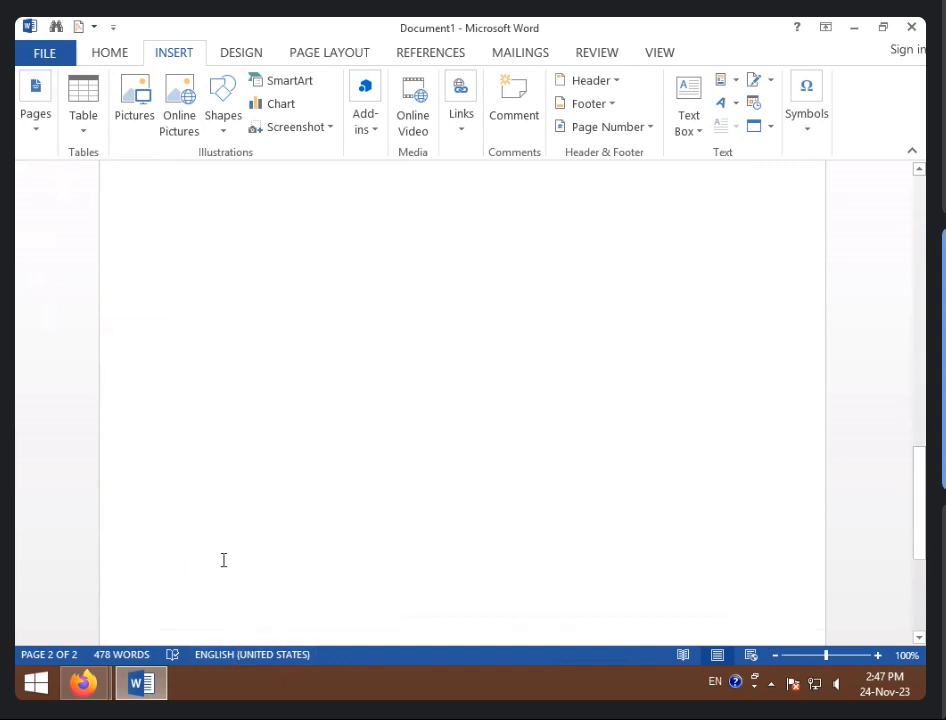
- Insert another blank page after the empty second page
left_click(42, 135)
left_click(82, 212)
left_click(277, 614)
scroll(260, 560, "down", 5)
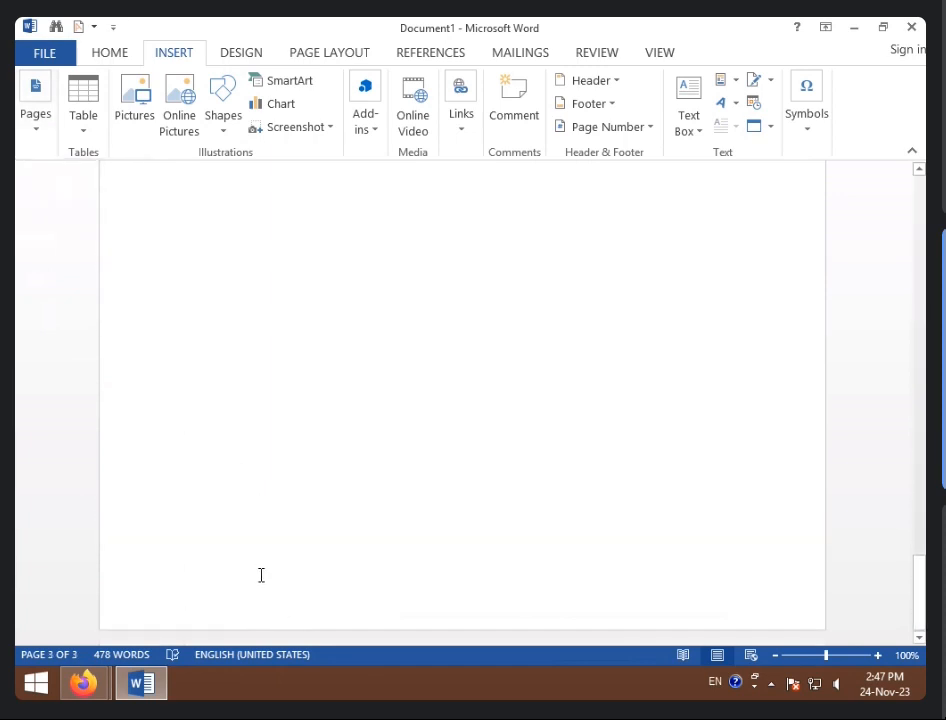
- Examine how the inserted blank pages follow the text page in the document
scroll(259, 575, "up", 5)
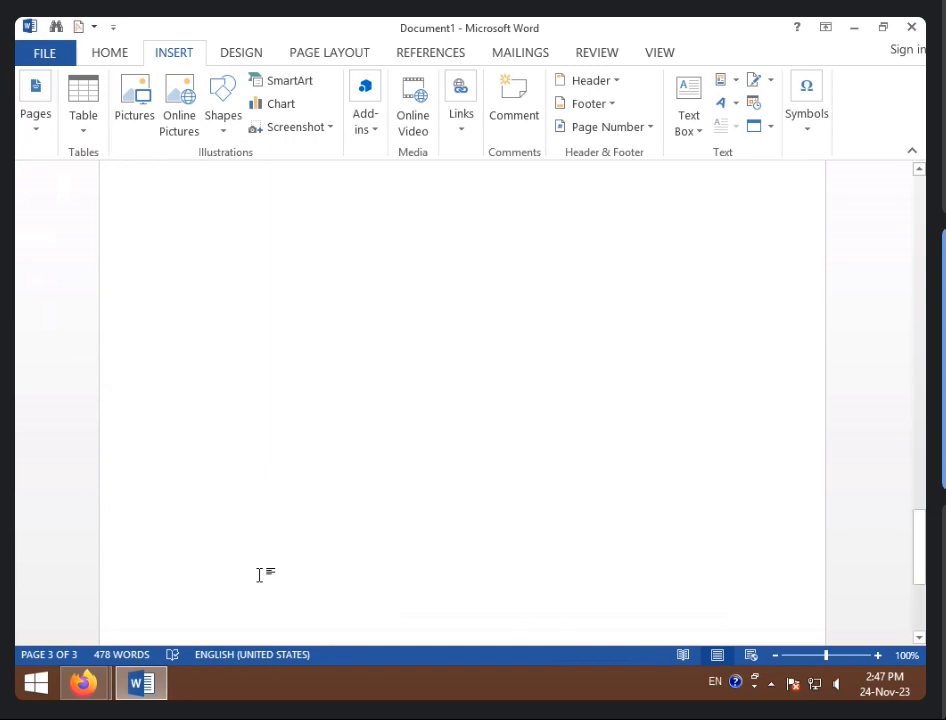
scroll(259, 575, "up", 3)
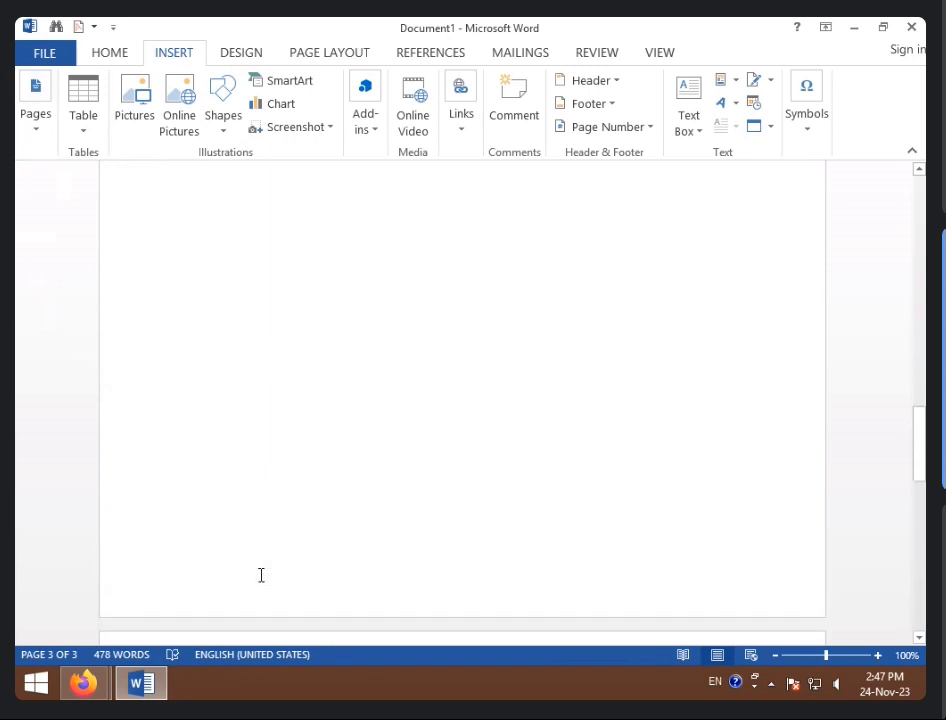
scroll(284, 583, "down", 12)
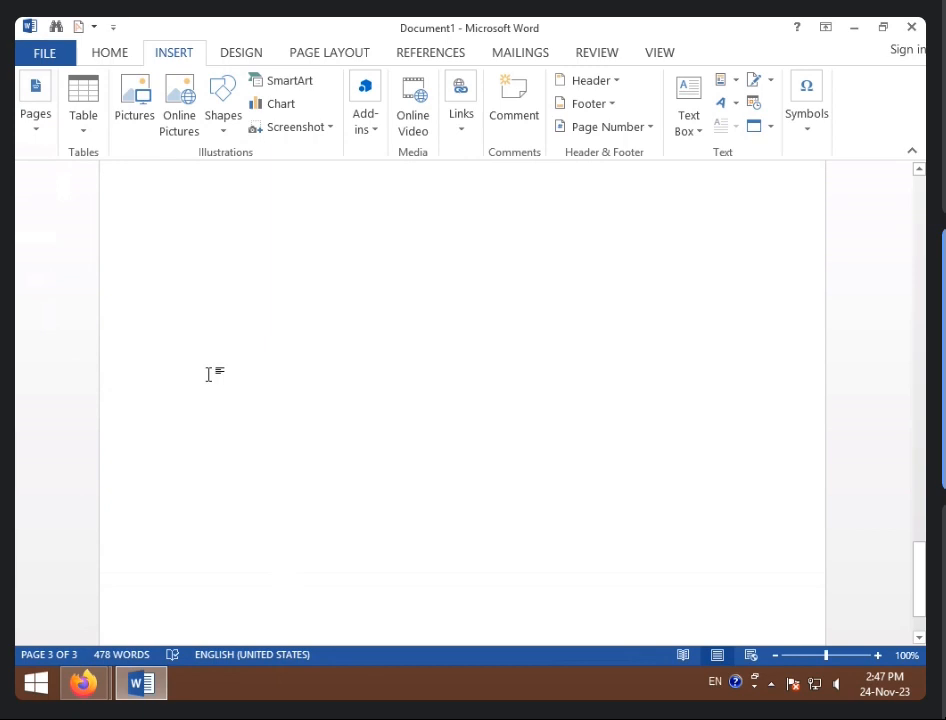
scroll(209, 374, "up", 6)
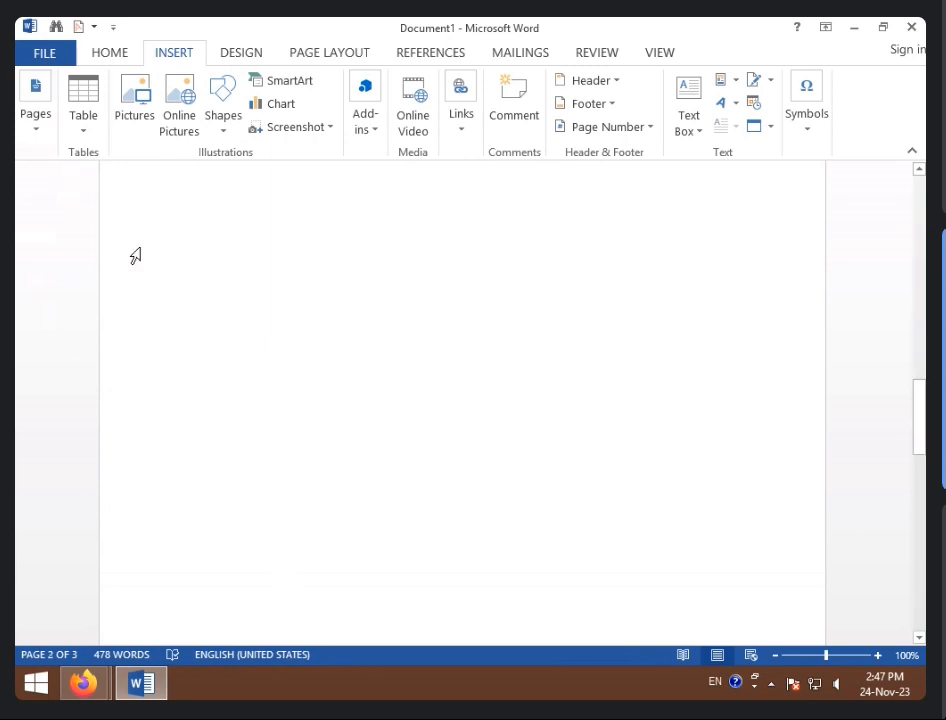
scroll(150, 328, "up", 5)
scroll(405, 390, "up", 3)
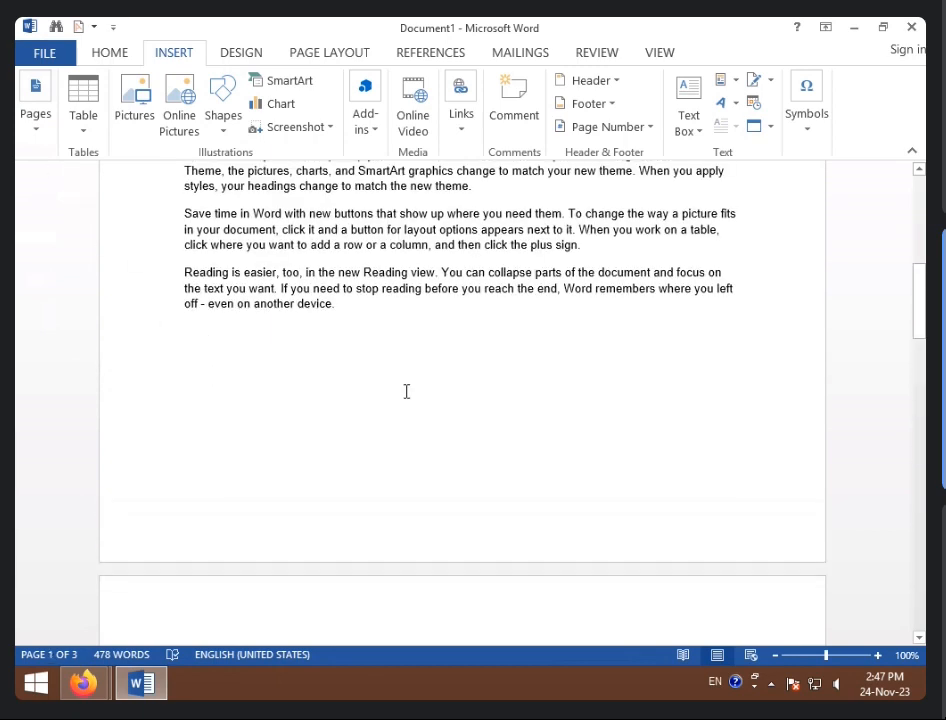
scroll(400, 410, "down", 5)
scroll(372, 458, "down", 6)
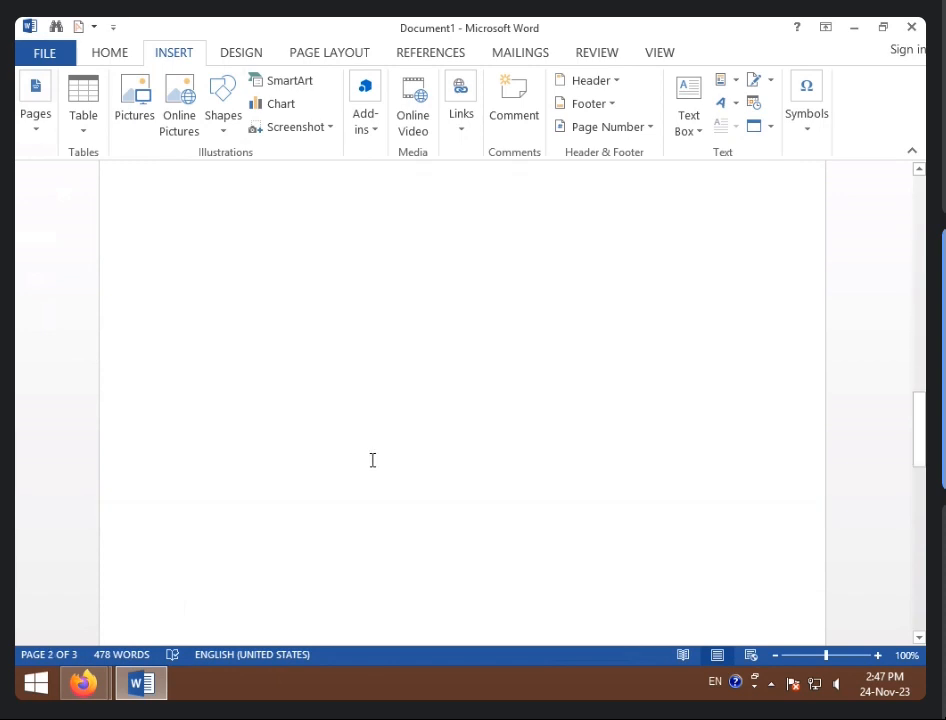
scroll(358, 400, "up", 5)
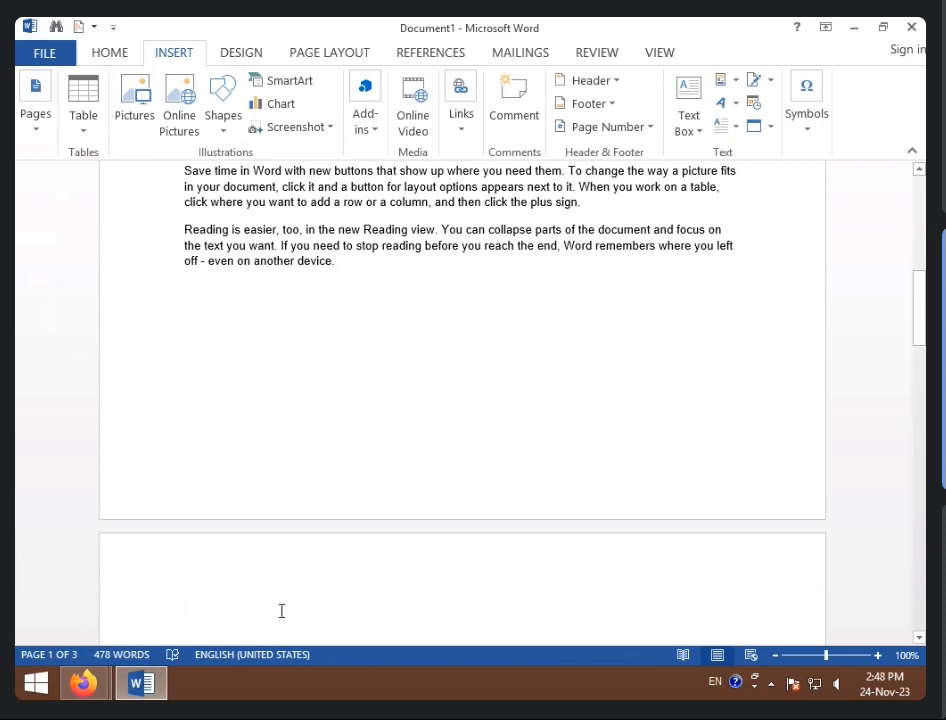
- Look through the two empty pages at the end of the document and return to the text on page one
scroll(200, 467, "down", 7)
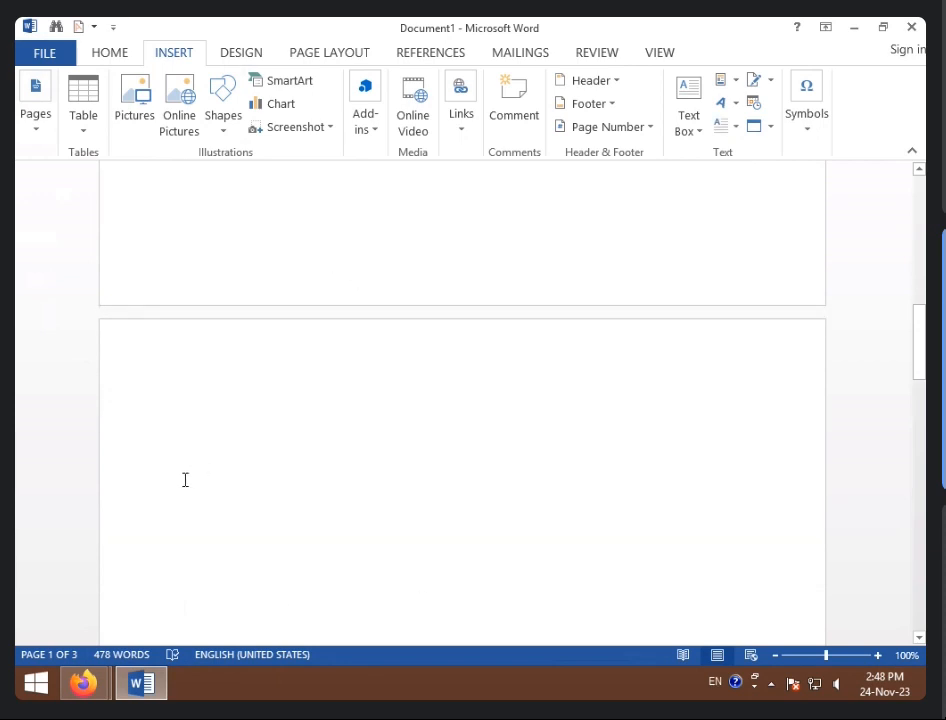
scroll(191, 434, "down", 8)
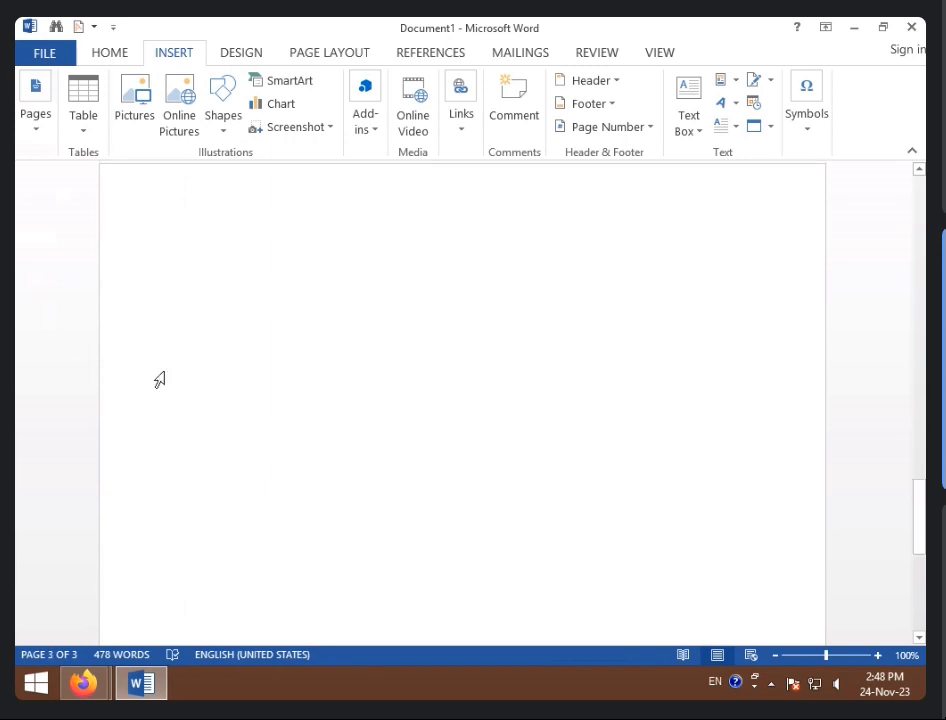
scroll(150, 370, "up", 5)
left_click(40, 141)
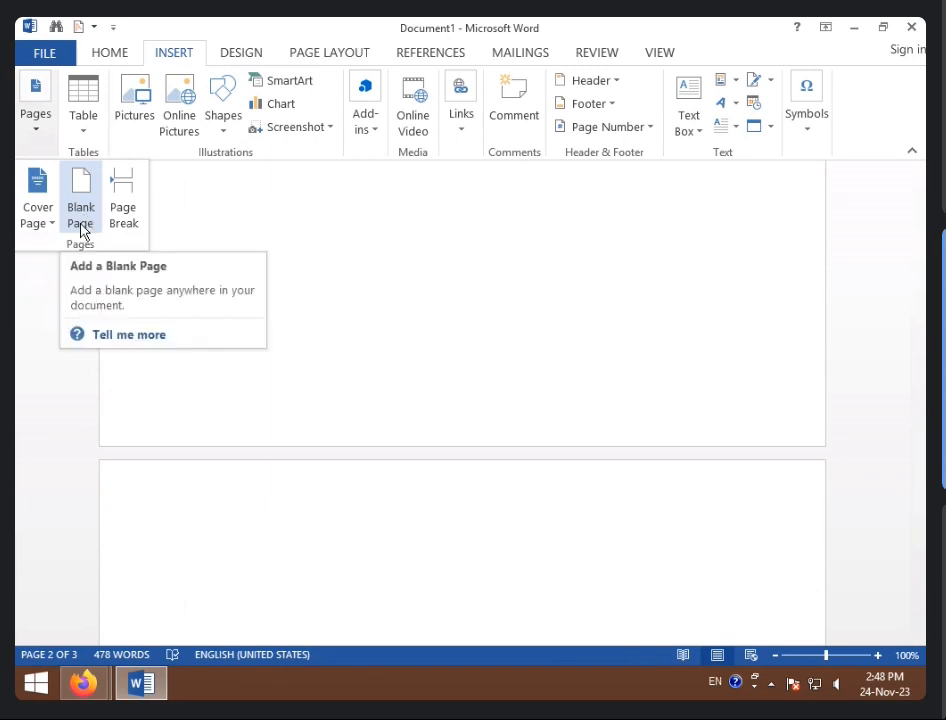
left_click(224, 418)
scroll(235, 418, "up", 4)
scroll(234, 417, "up", 10)
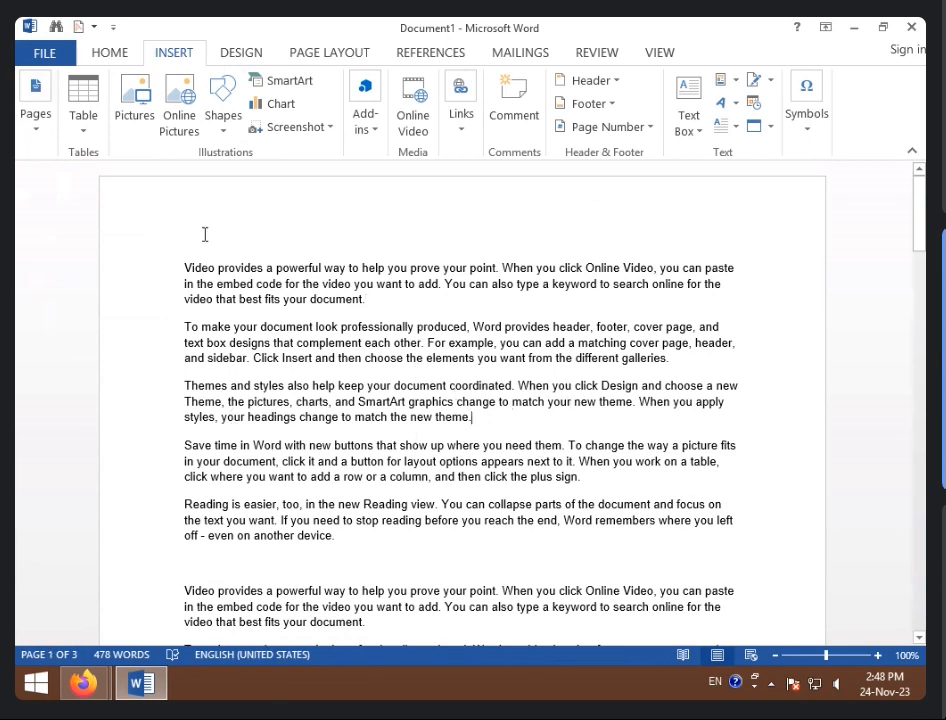
left_click(93, 265, "shift")
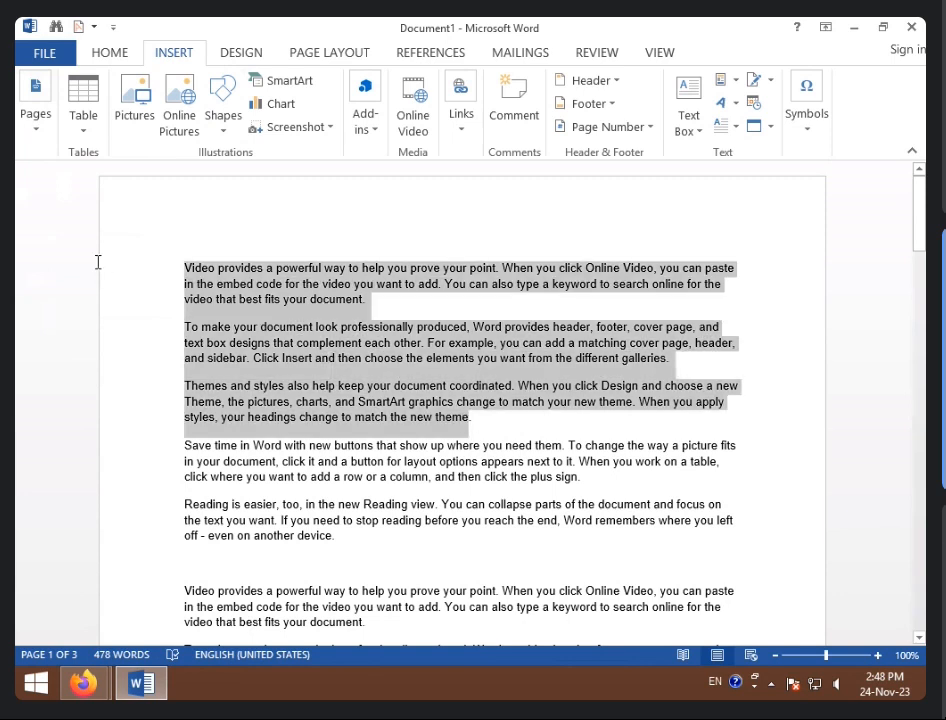
left_click(484, 426)
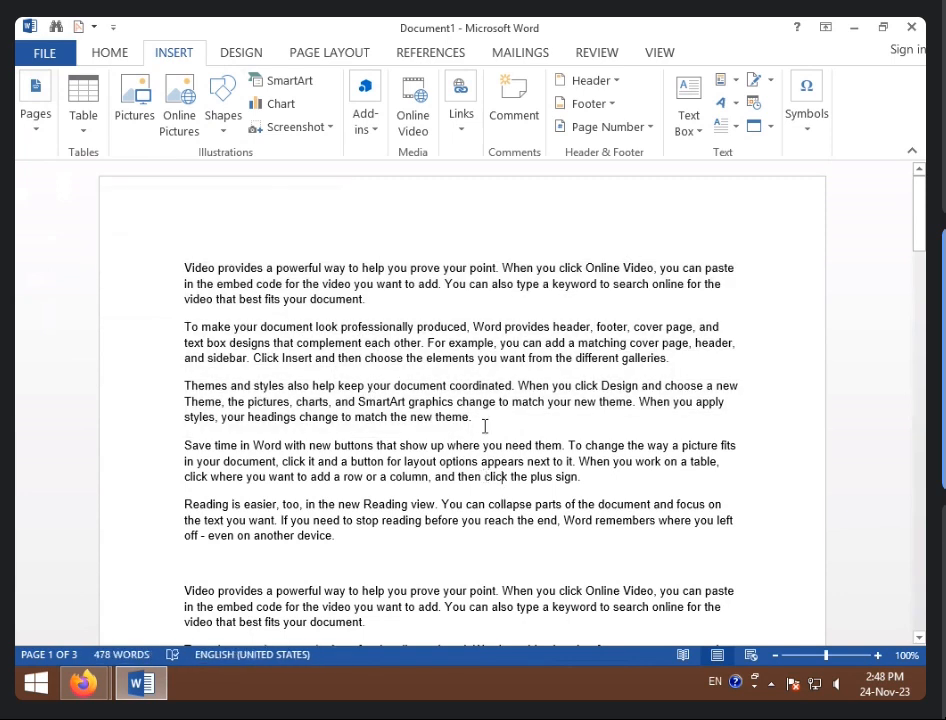
scroll(484, 426, "down", 4)
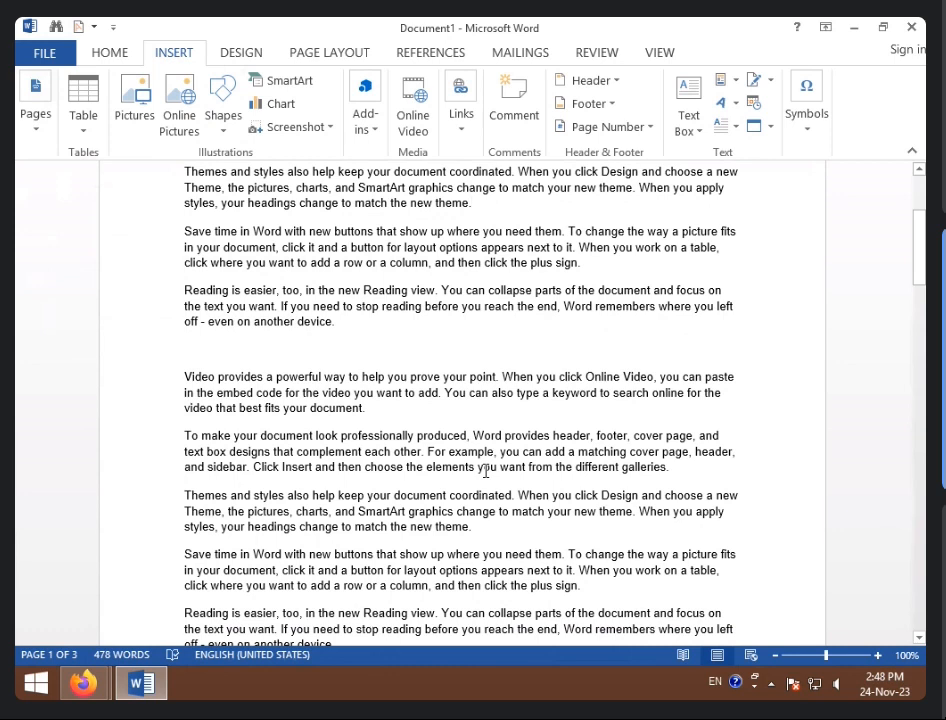
scroll(484, 470, "up", 4)
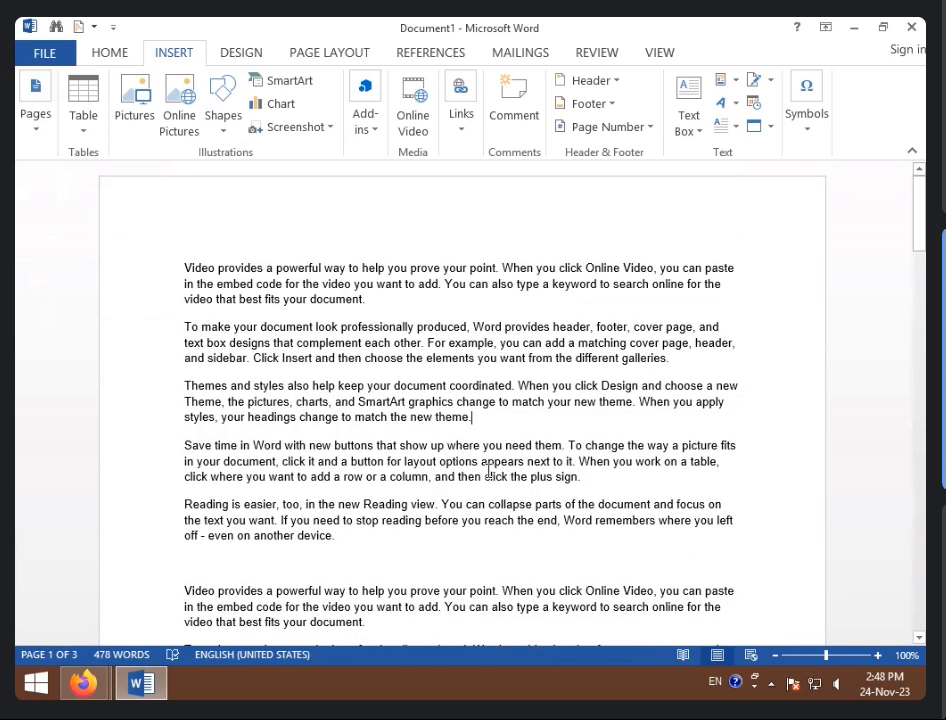
- Insert a page break after the fourth paragraph, which ends with "click the plus sign.", so the "Reading is easier" paragraph starts on a new page
left_click(47, 134)
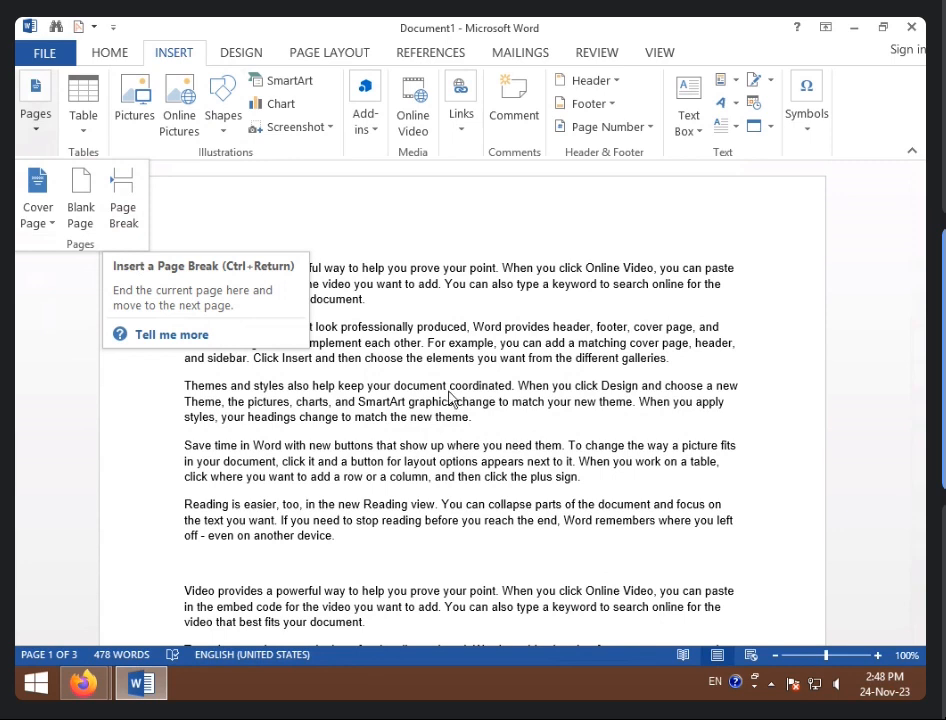
left_click(617, 486)
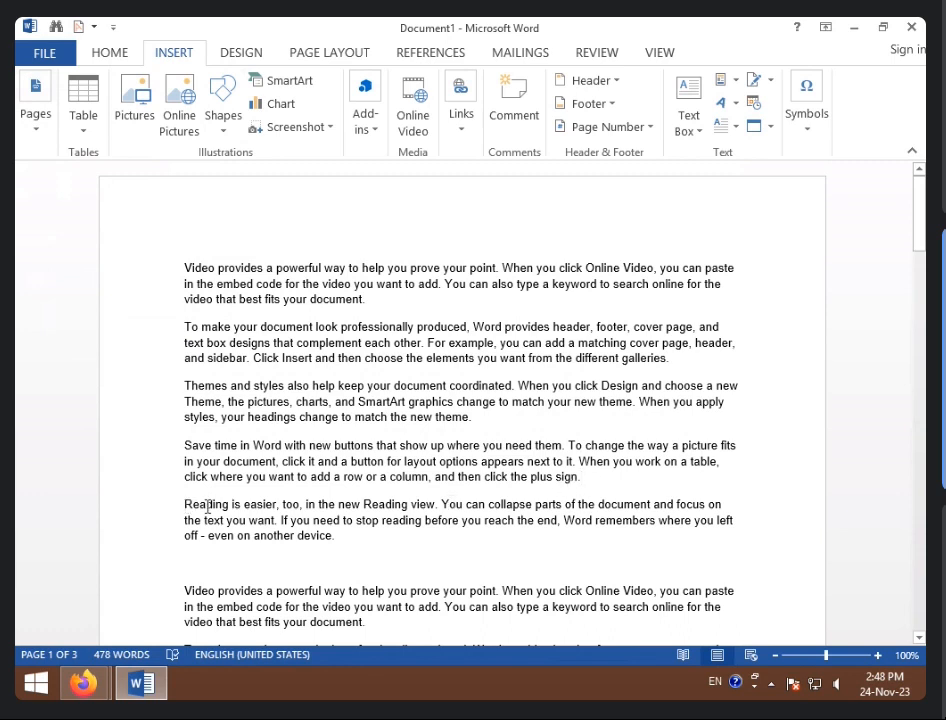
scroll(190, 505, "down", 5)
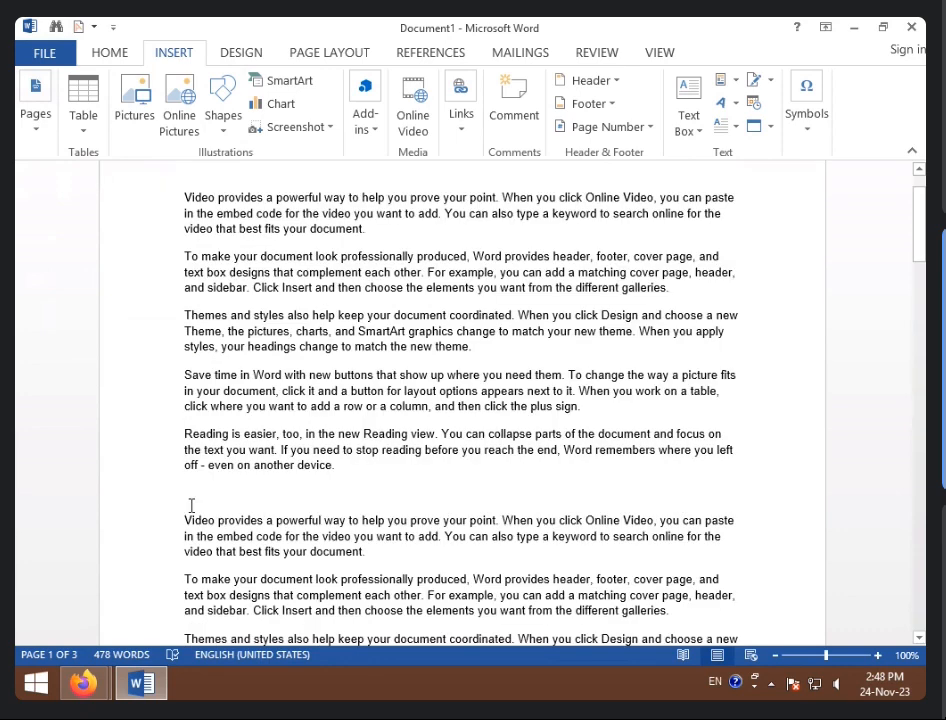
scroll(190, 512, "up", 5)
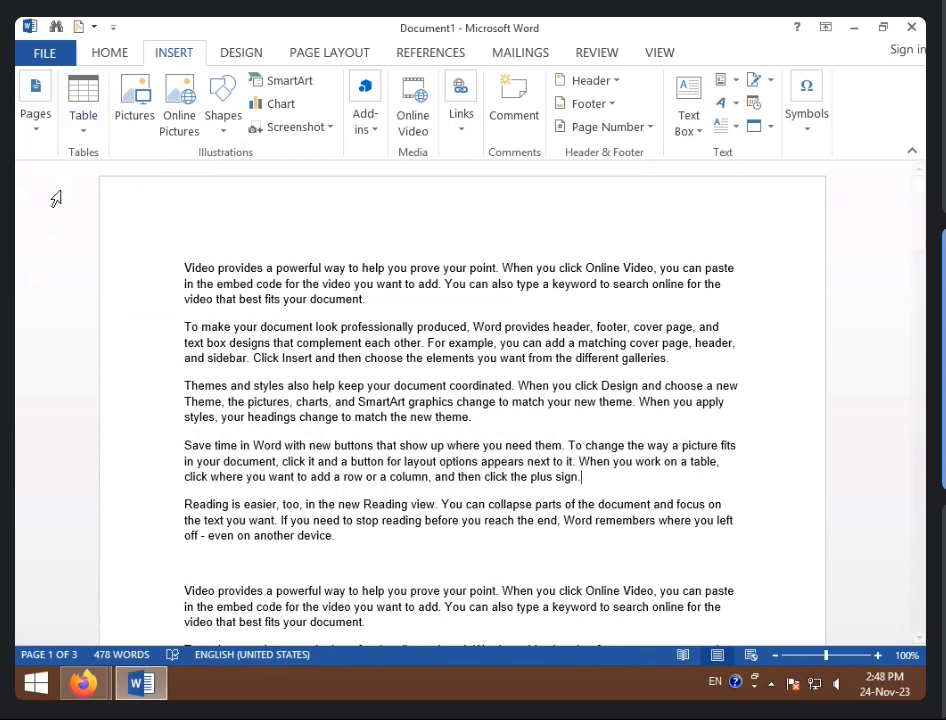
left_click(34, 125)
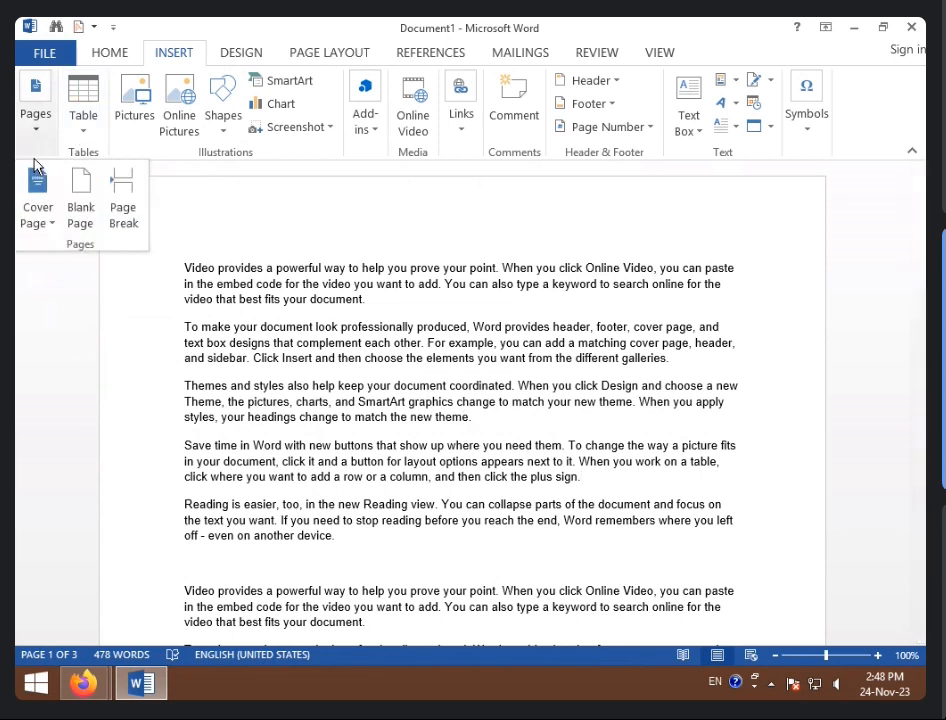
left_click(123, 214)
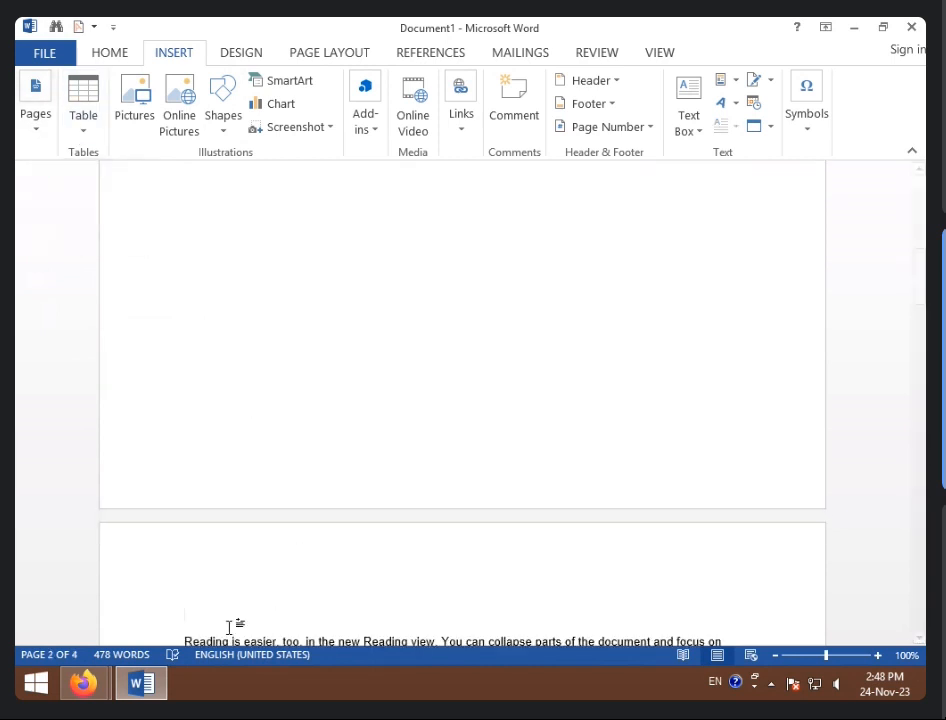
scroll(229, 627, "down", 5)
scroll(255, 530, "up", 15)
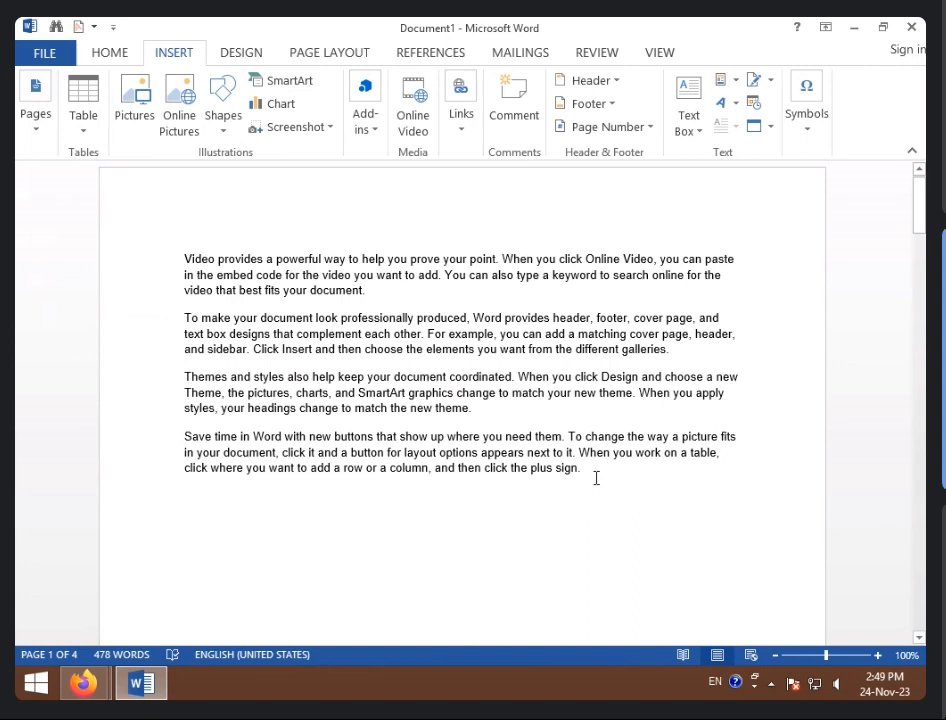
- Insert a page break after the first paragraph, moving the text from "To make your document look" onward to a new page
left_click(80, 126)
left_click(33, 135)
left_click(33, 135)
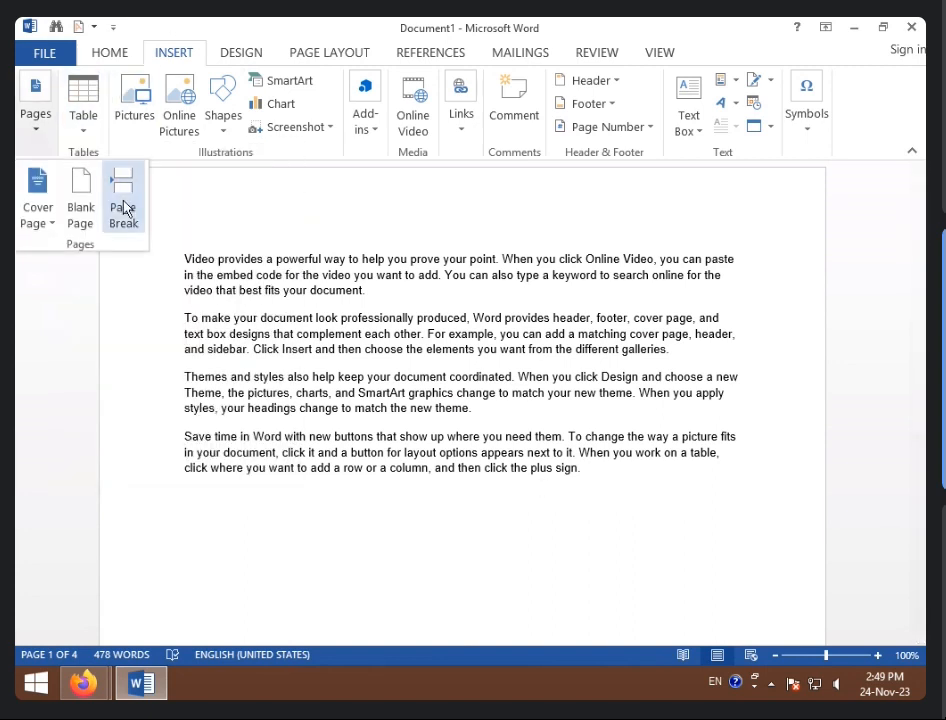
left_click(437, 342)
left_click(371, 293)
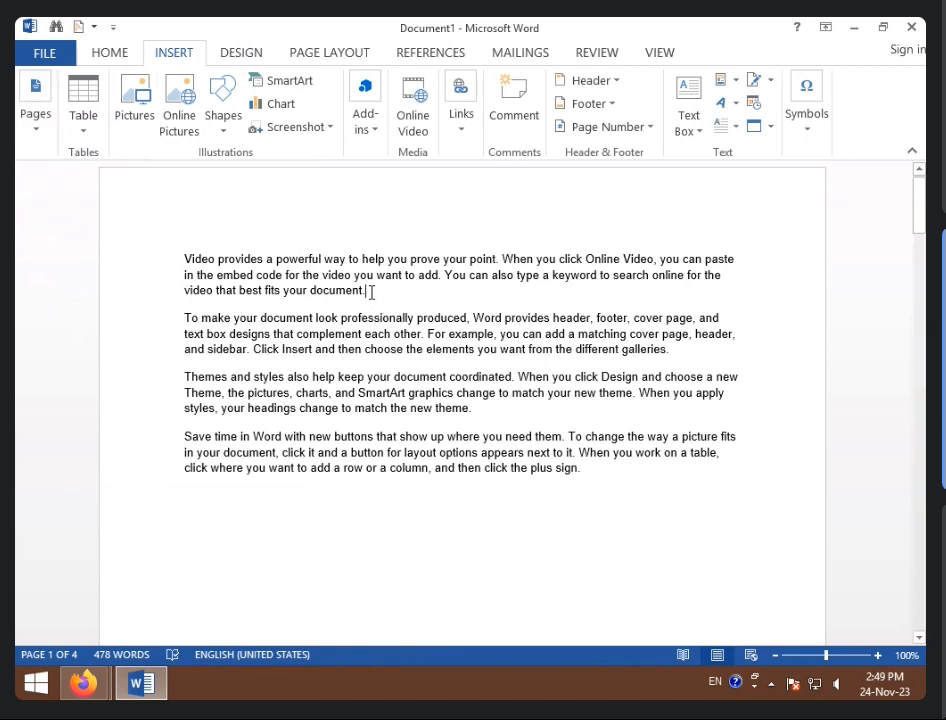
key("ctrl+Return")
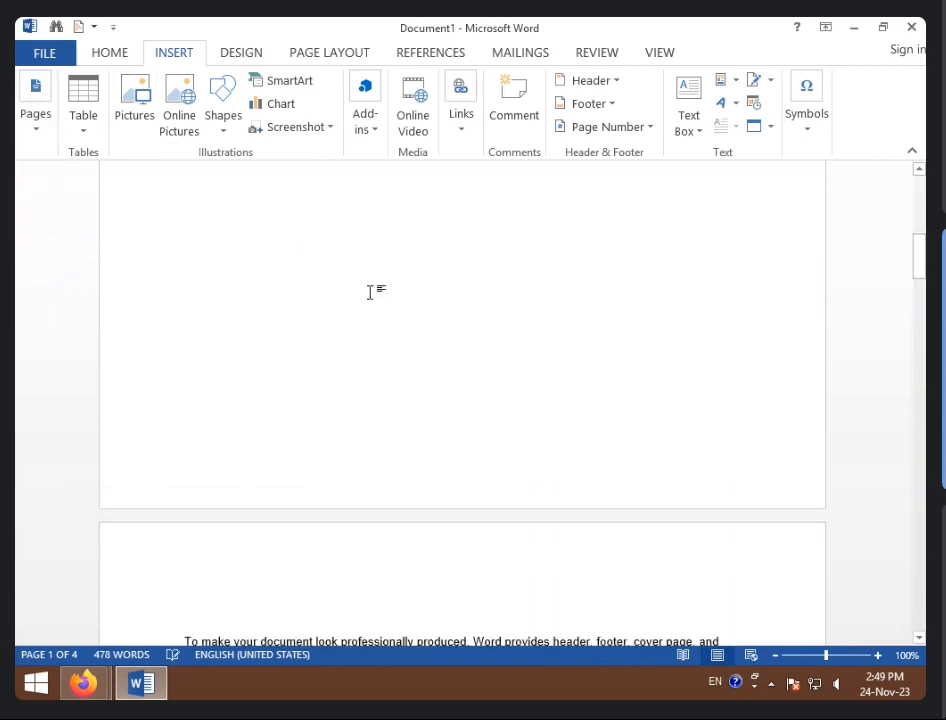
scroll(380, 400, "down", 4)
scroll(340, 460, "up", 5)
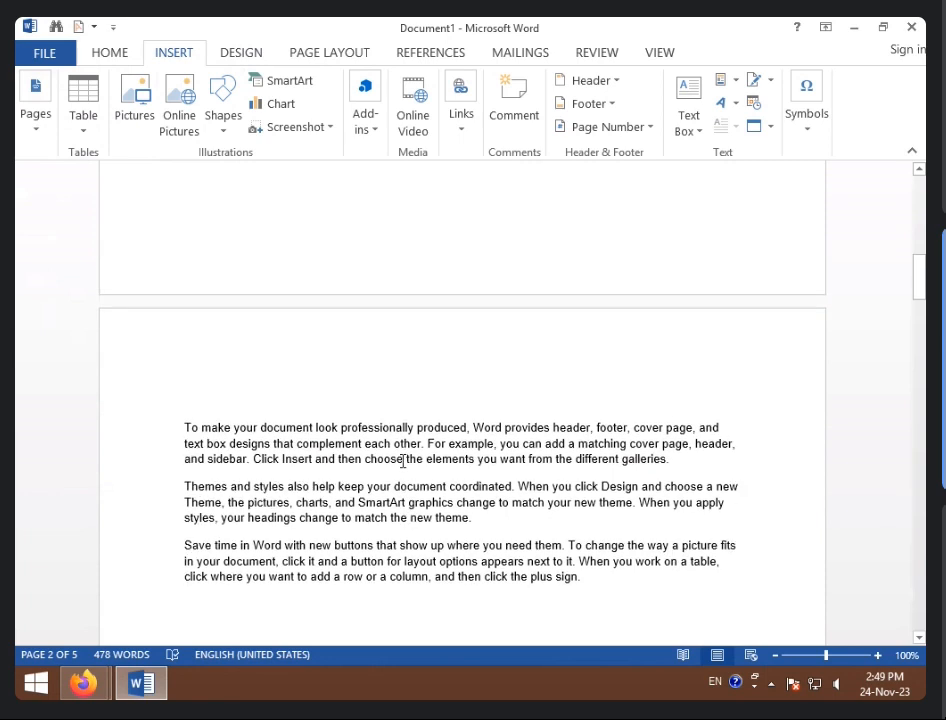
scroll(401, 460, "up", 8)
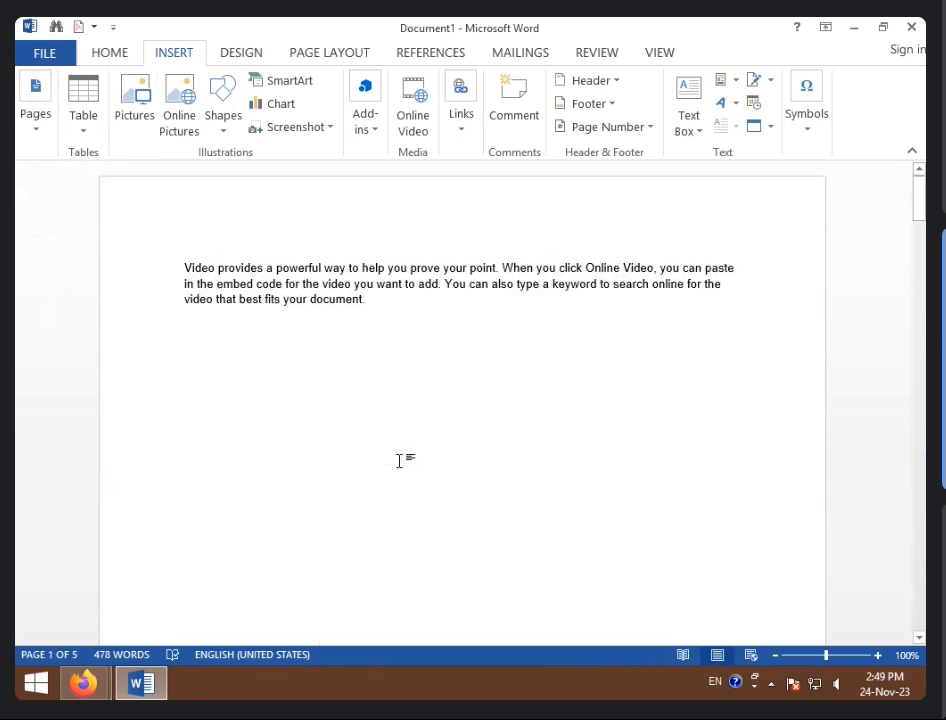
- Insert a page break before the first paragraph so the document begins with an empty page
left_click(36, 135)
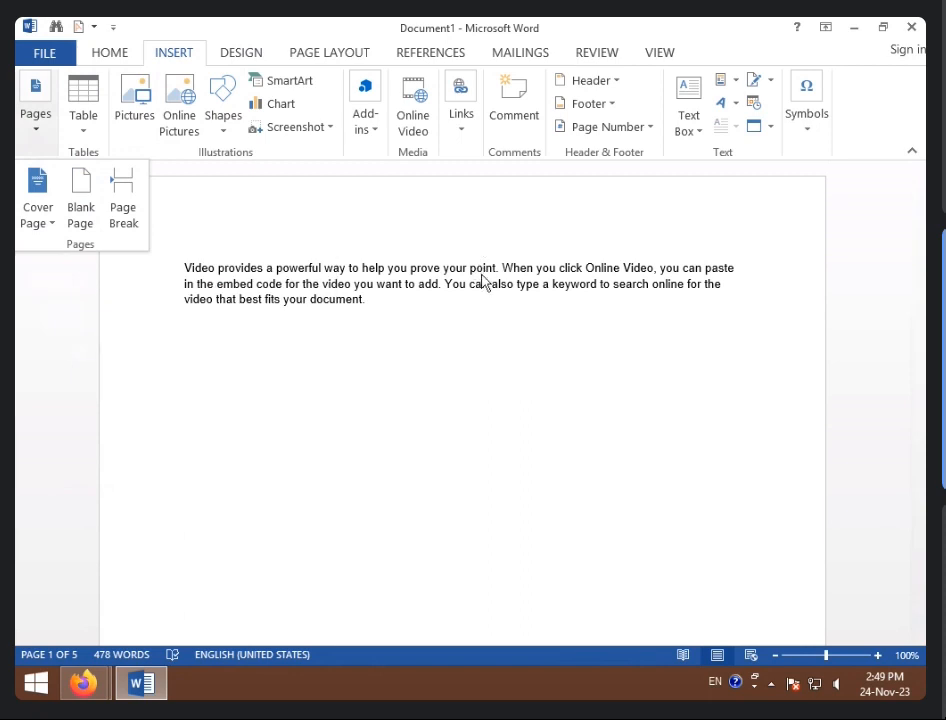
left_click(241, 247)
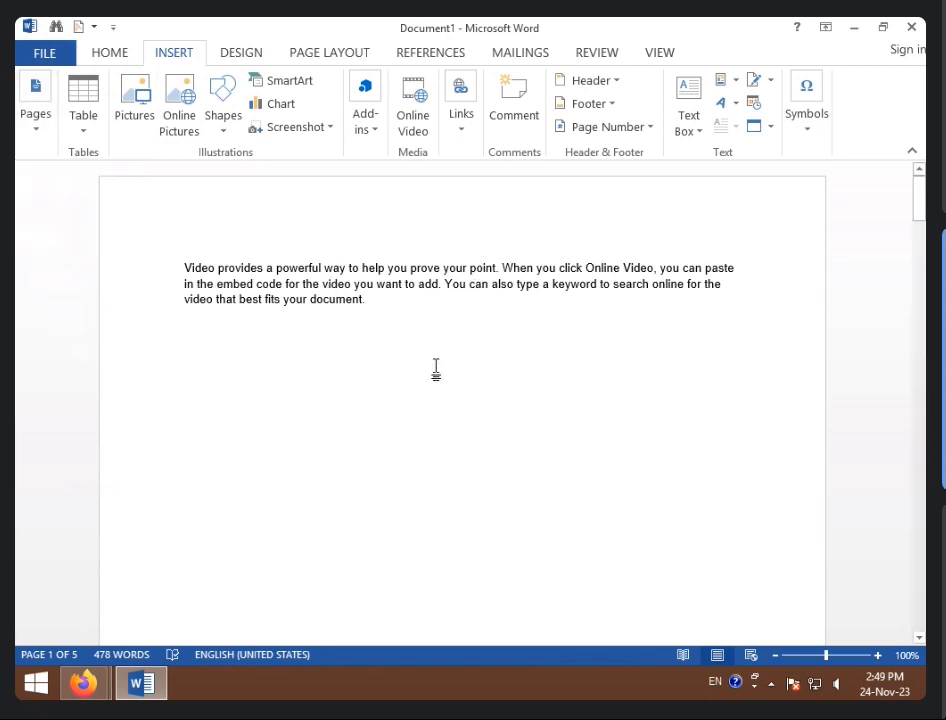
scroll(300, 330, "down", 3)
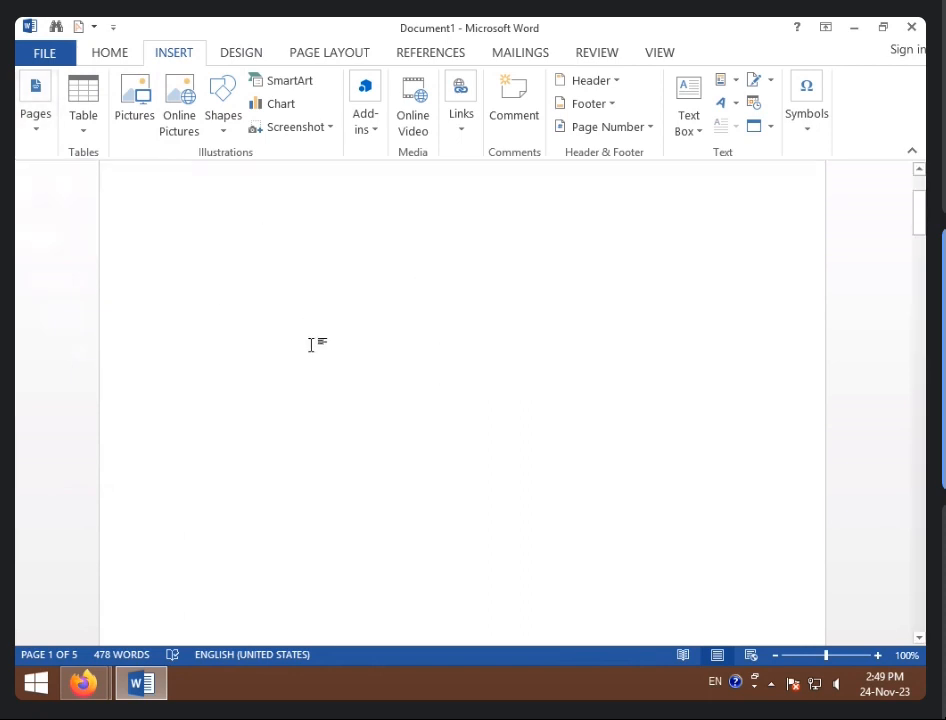
scroll(312, 350, "up", 3)
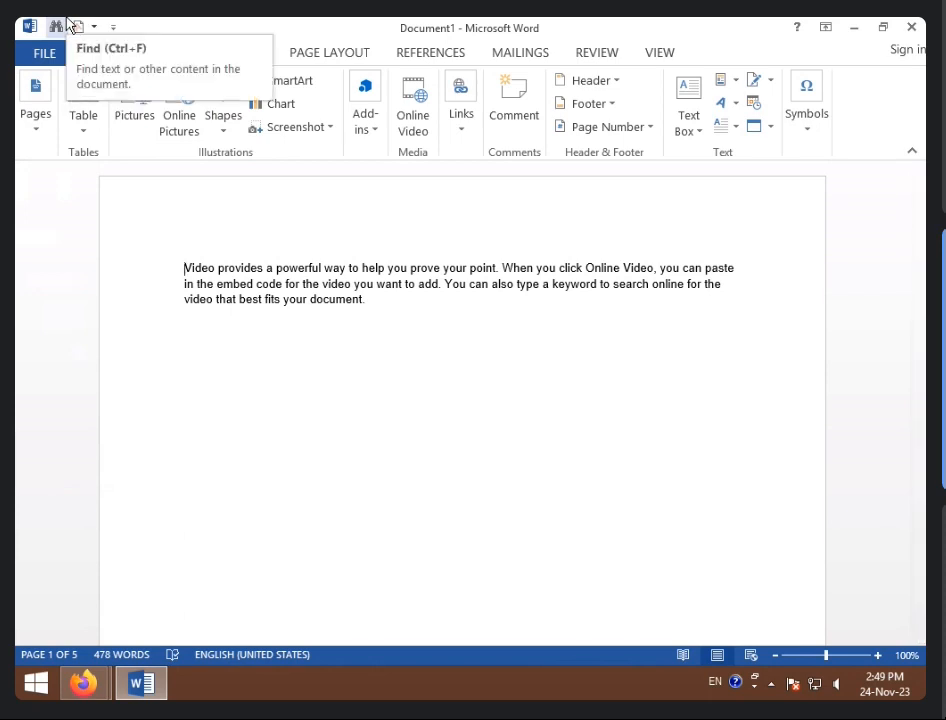
key("ctrl+Return")
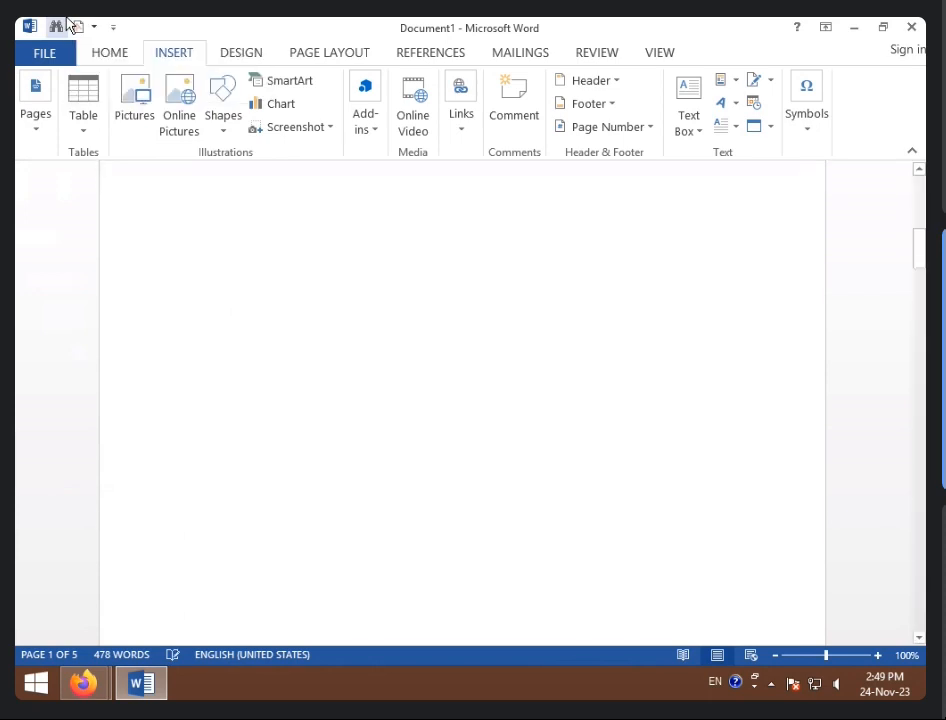
scroll(252, 498, "down", 2)
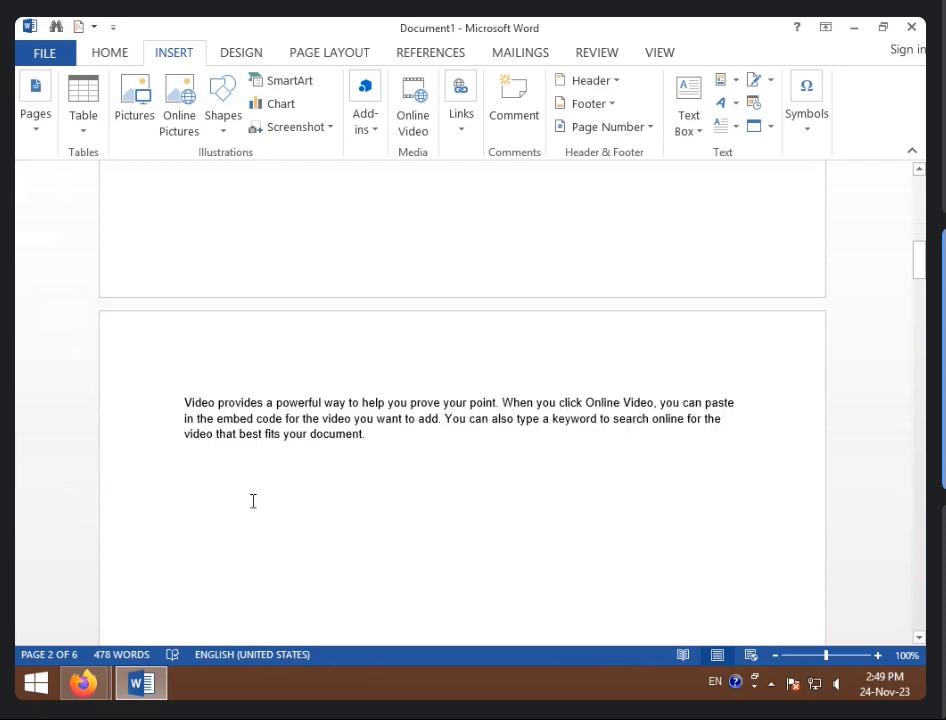
scroll(249, 493, "up", 15)
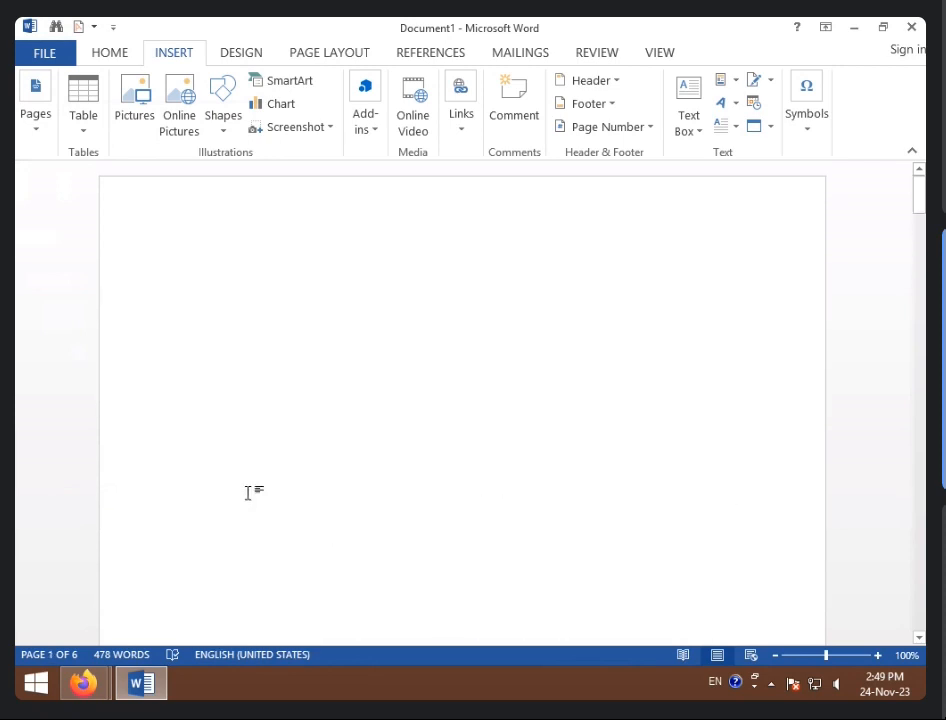
- Browse the built-in cover page designs and add the Filigree cover page to the document
left_click(33, 125)
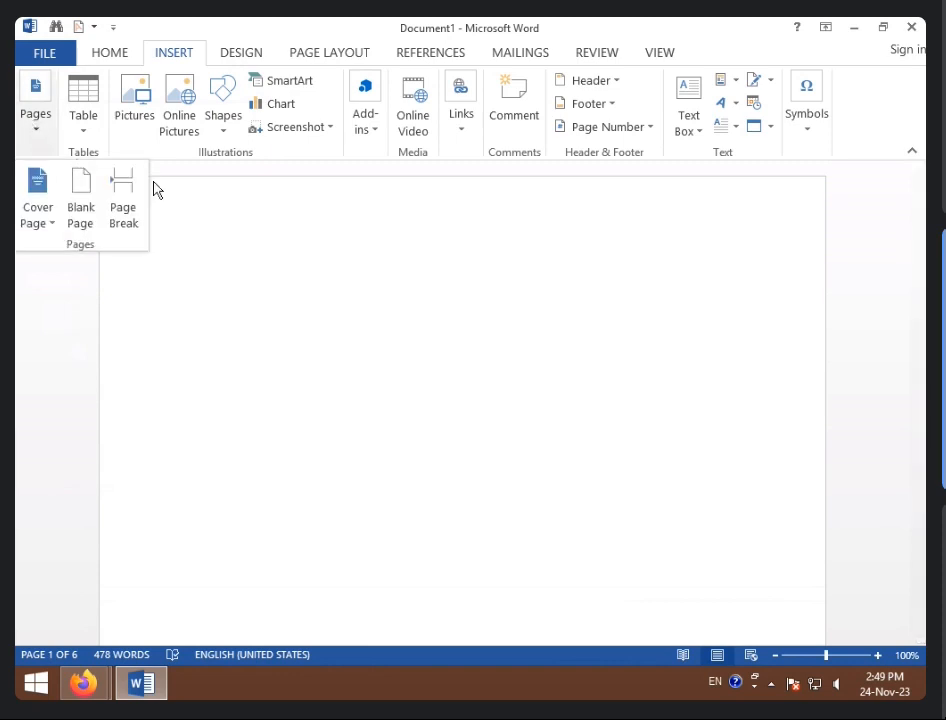
left_click(42, 226)
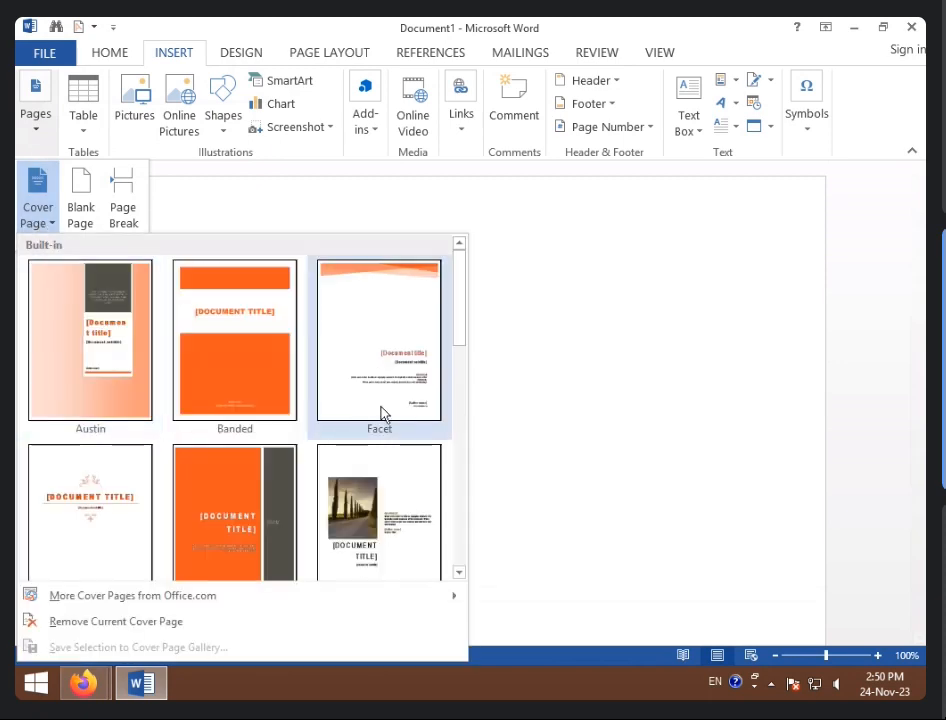
scroll(375, 470, "down", 5)
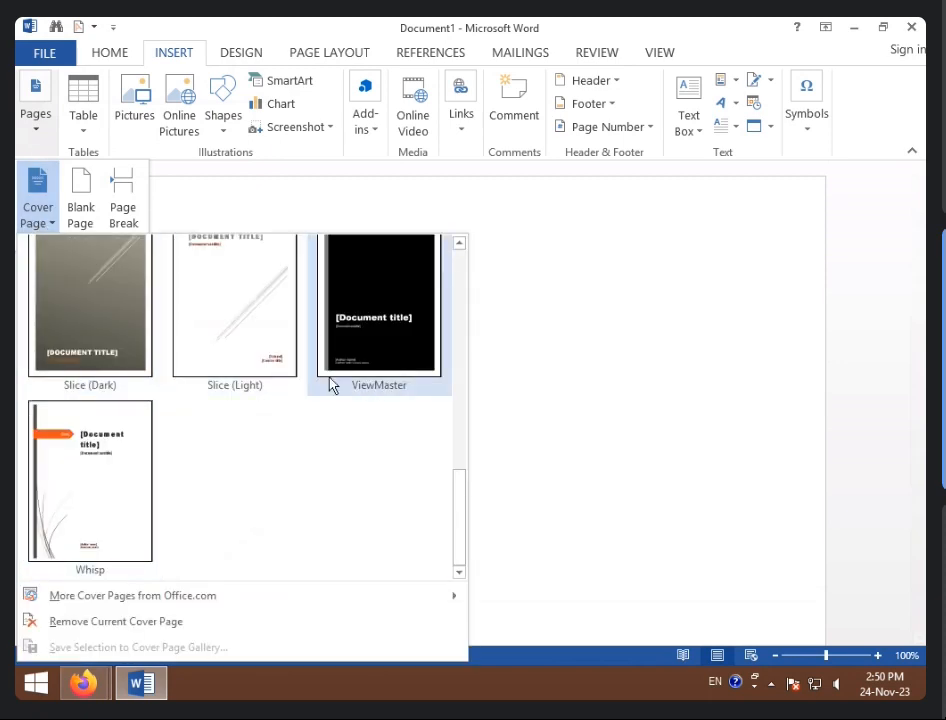
scroll(276, 398, "up", 3)
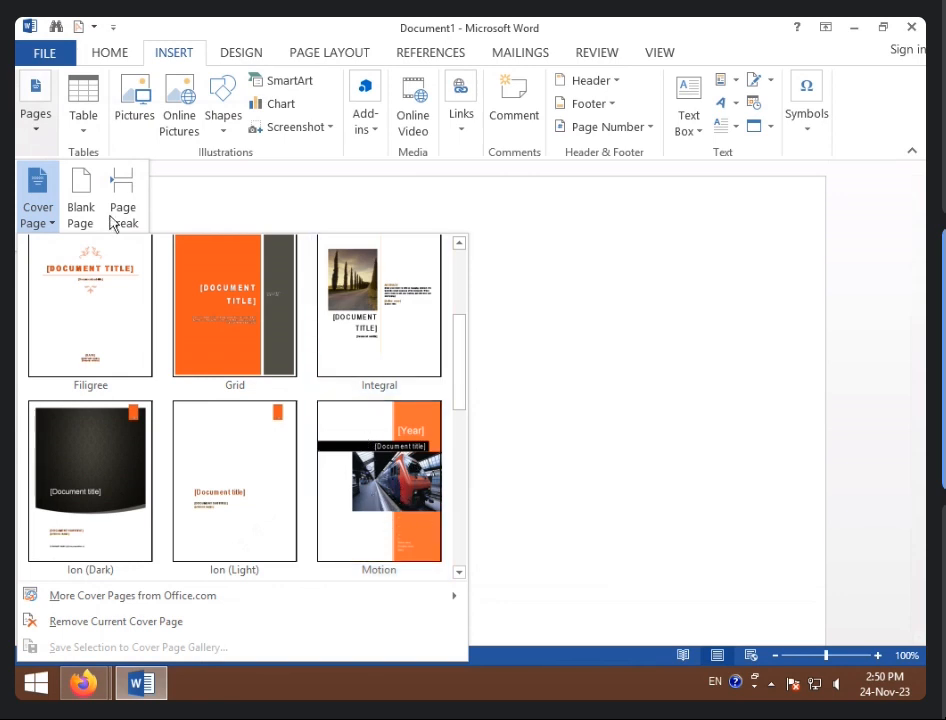
left_click(88, 283)
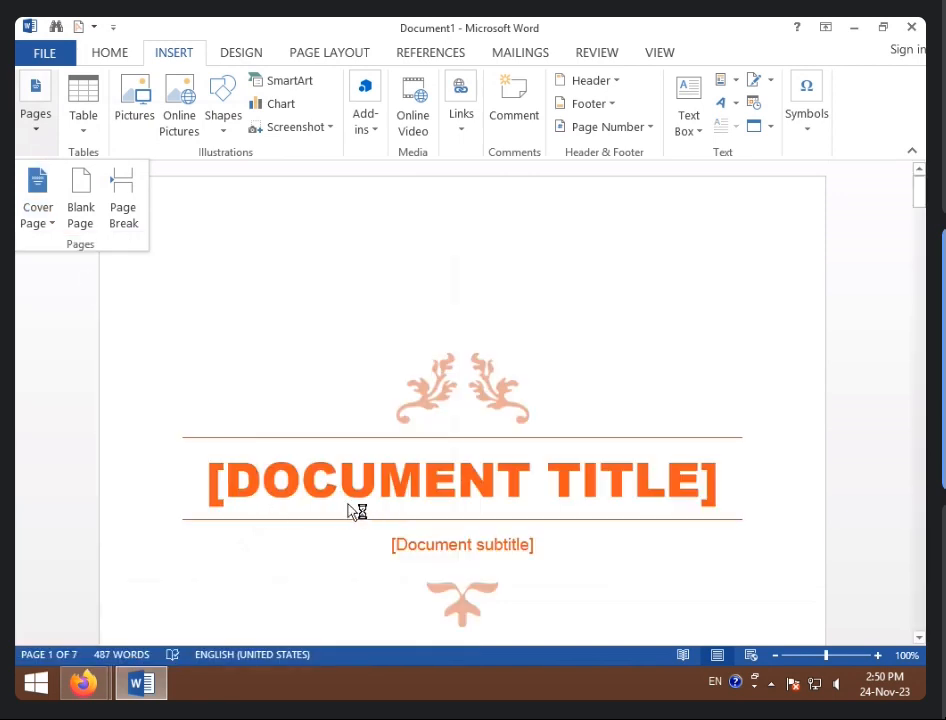
- Zoom the document out to 40% to view the whole cover page alongside the following pages
left_click(777, 657)
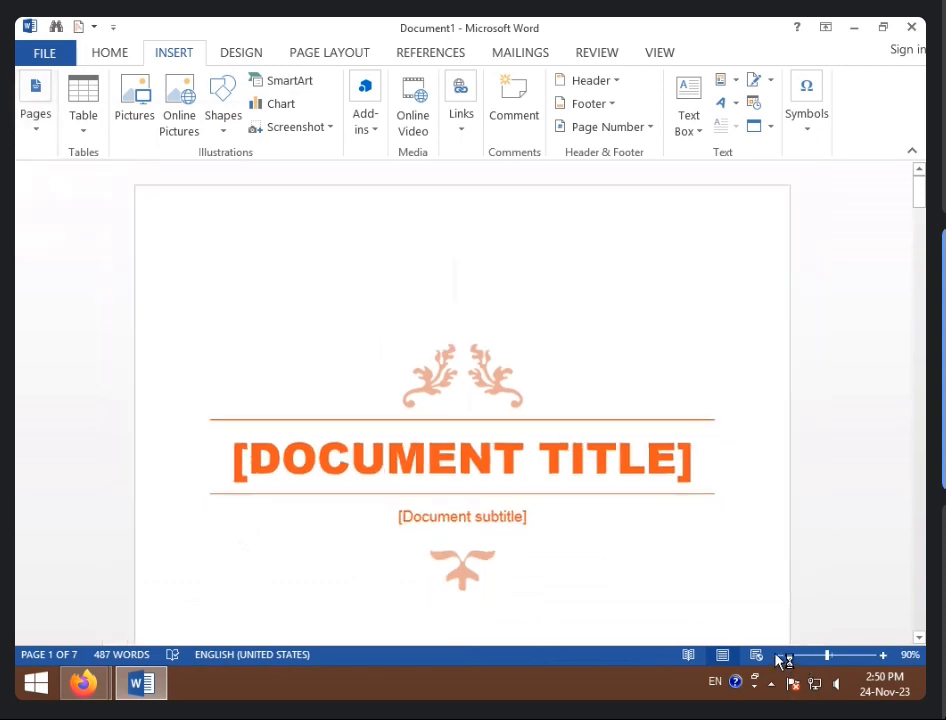
left_click(777, 657)
left_click(778, 657)
left_click(778, 657)
left_click(778, 657)
left_click(778, 657)
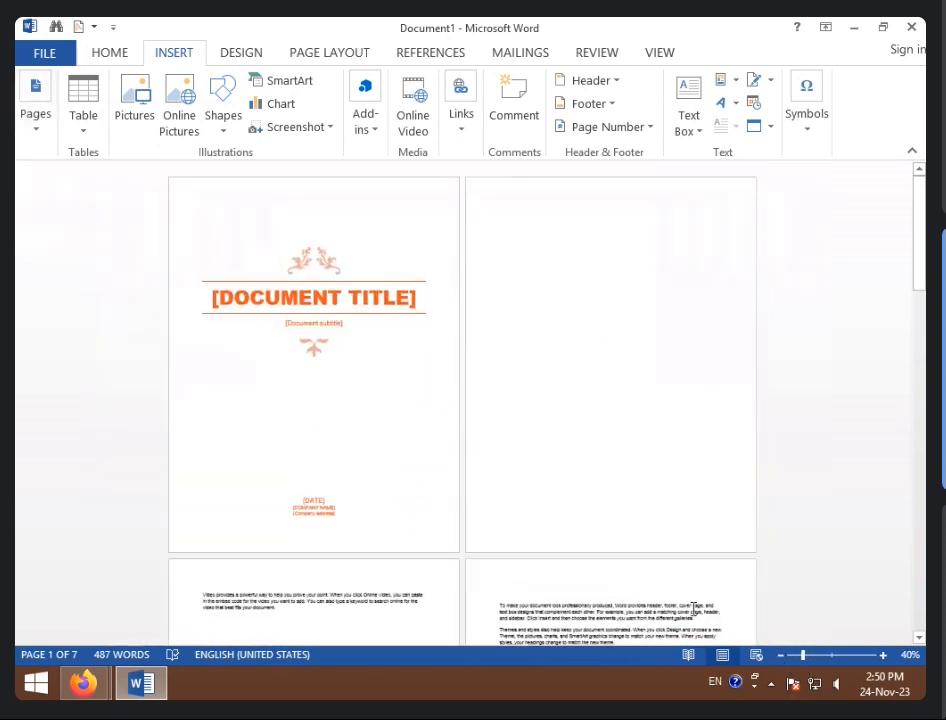